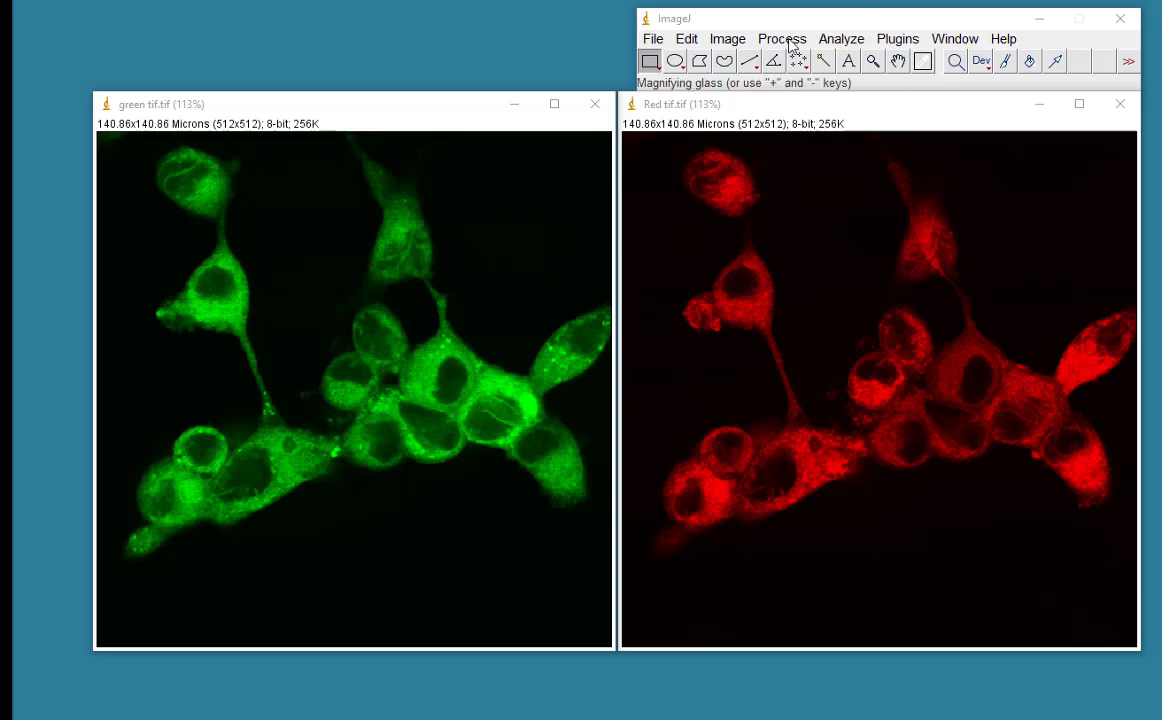
Step: Merge Red tif.tif as C1 (red) and green tif.tif as C2 (green) into a Composite, keeping the source images
{"action": "left_click", "coordinate": [729, 44]}
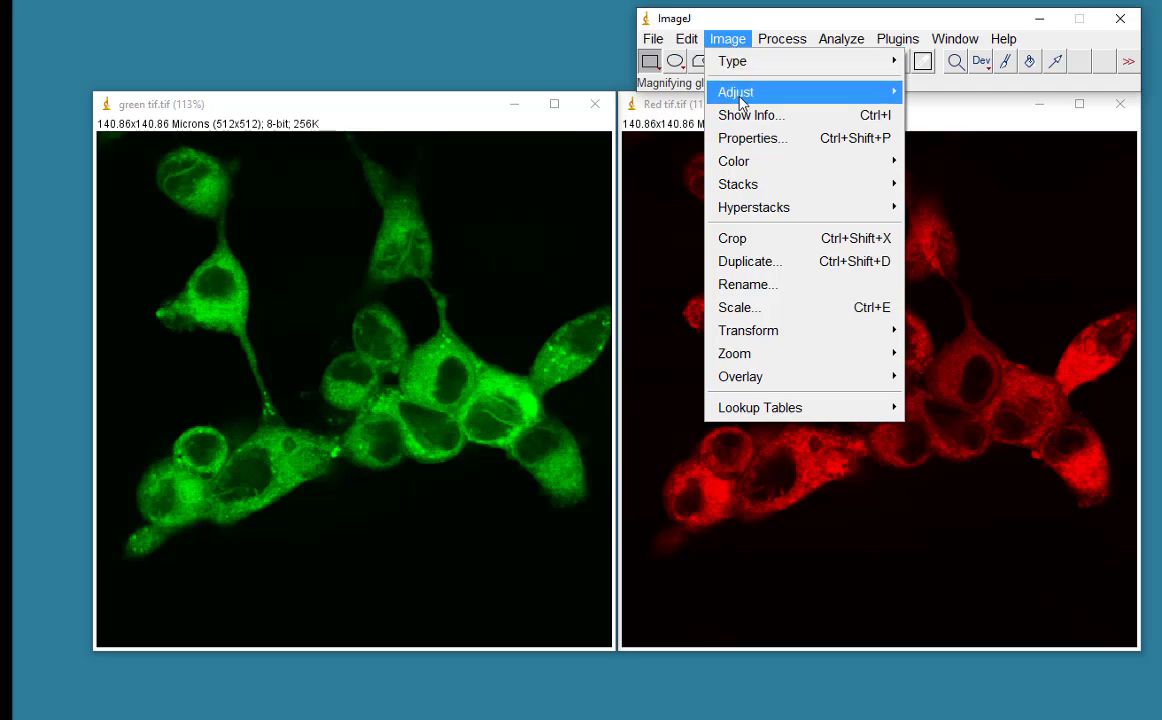
{"action": "mouse_move", "coordinate": [747, 163]}
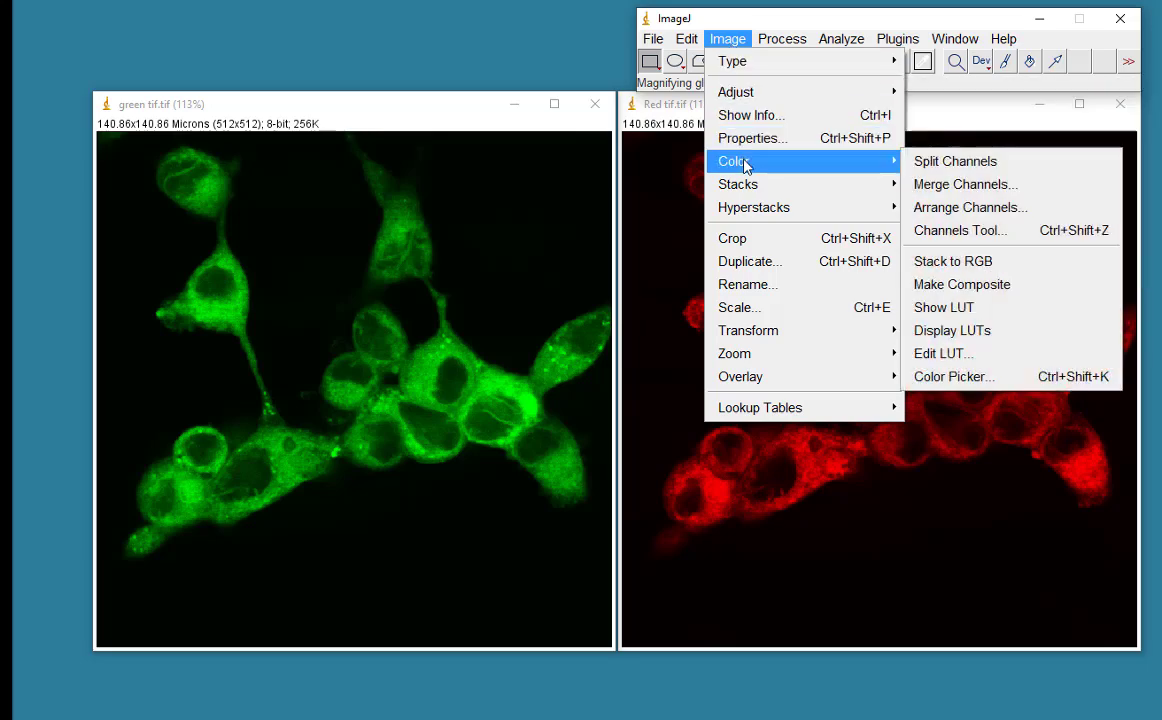
{"action": "left_click", "coordinate": [960, 186]}
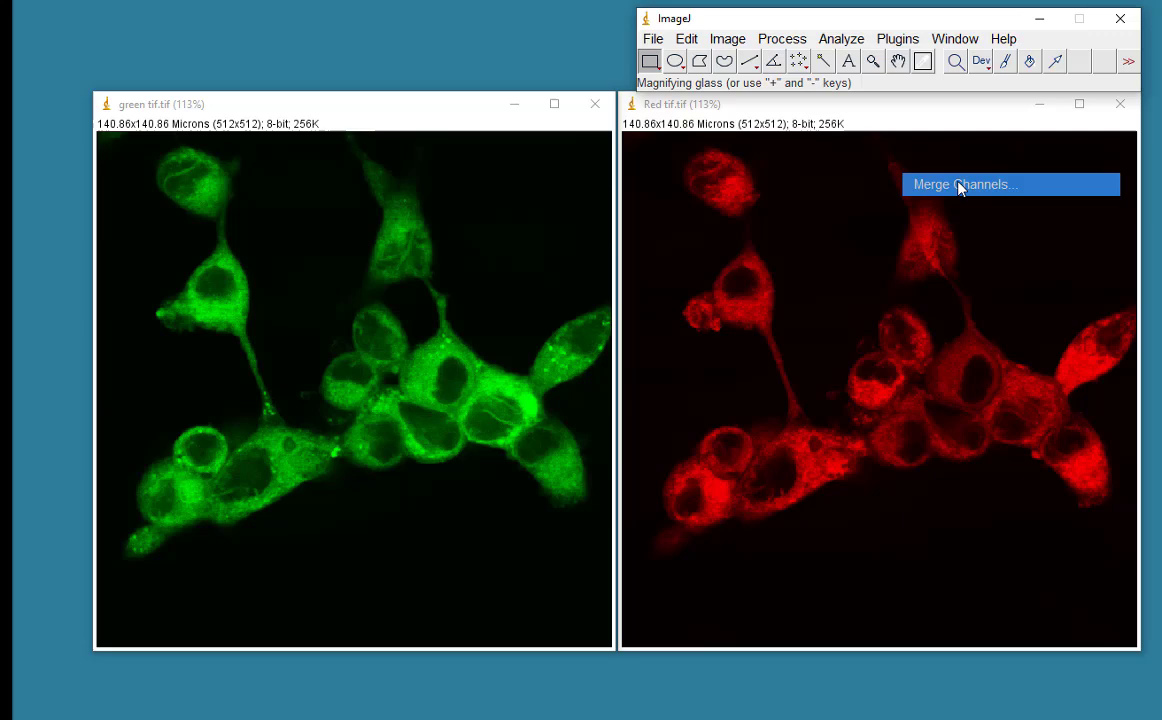
{"action": "left_click", "coordinate": [602, 191]}
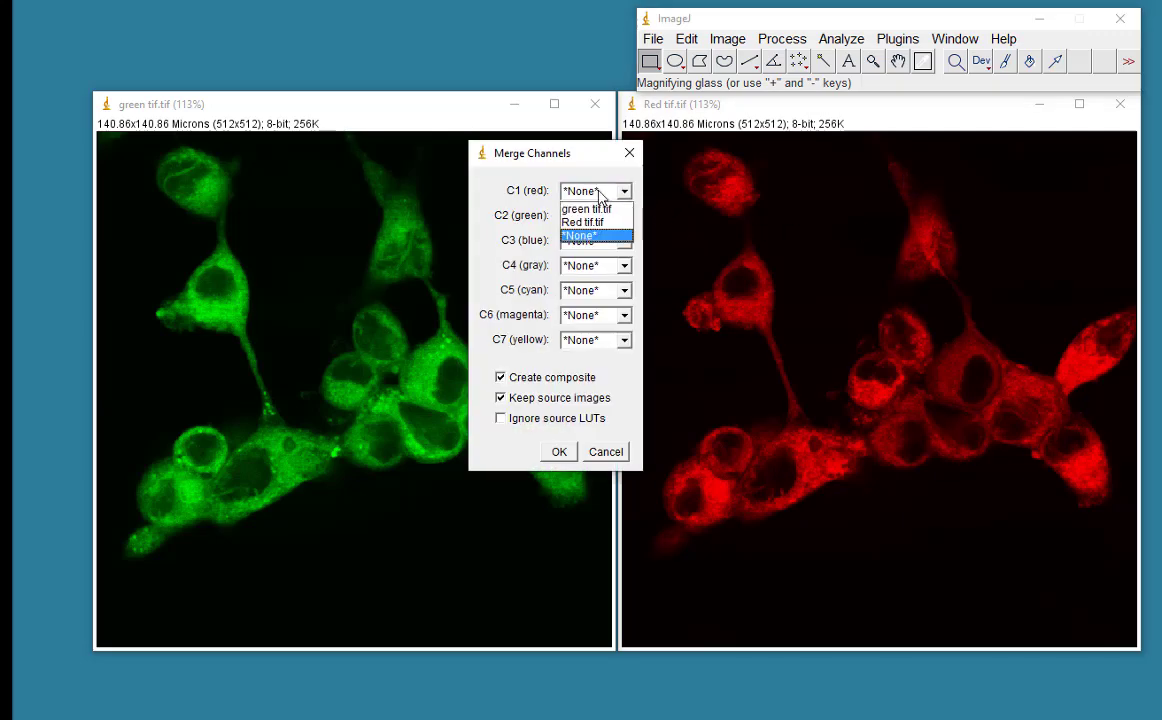
{"action": "left_click", "coordinate": [594, 226]}
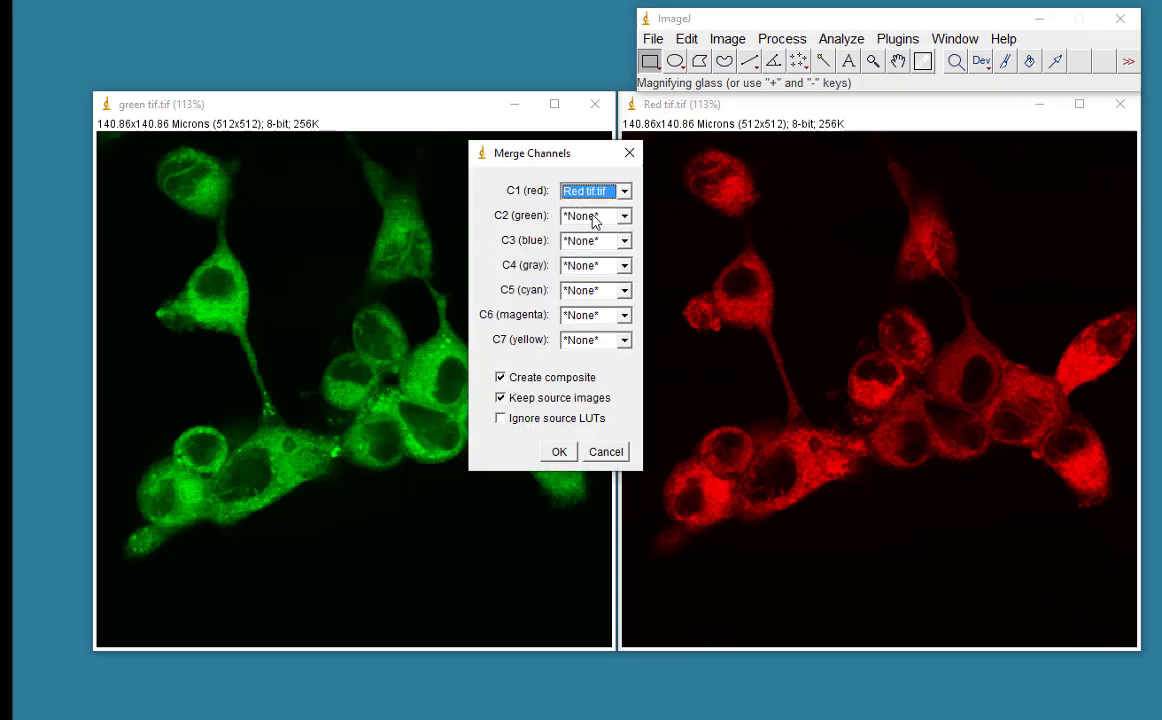
{"action": "left_click", "coordinate": [594, 218]}
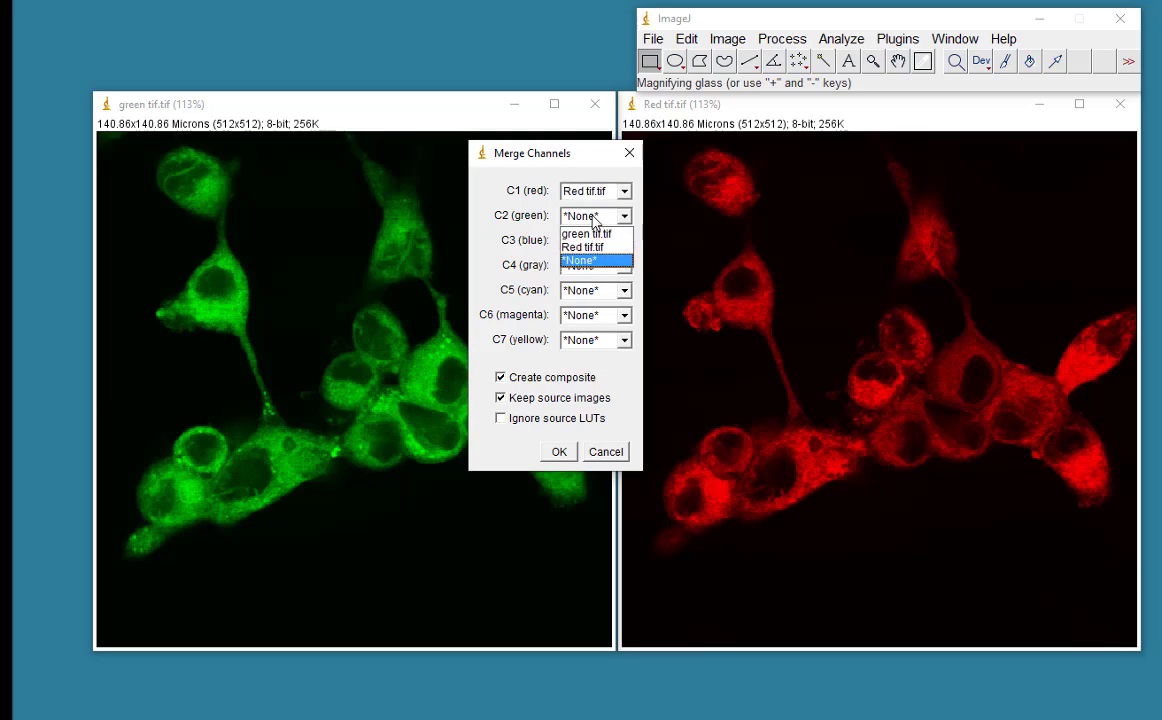
{"action": "left_click", "coordinate": [593, 236]}
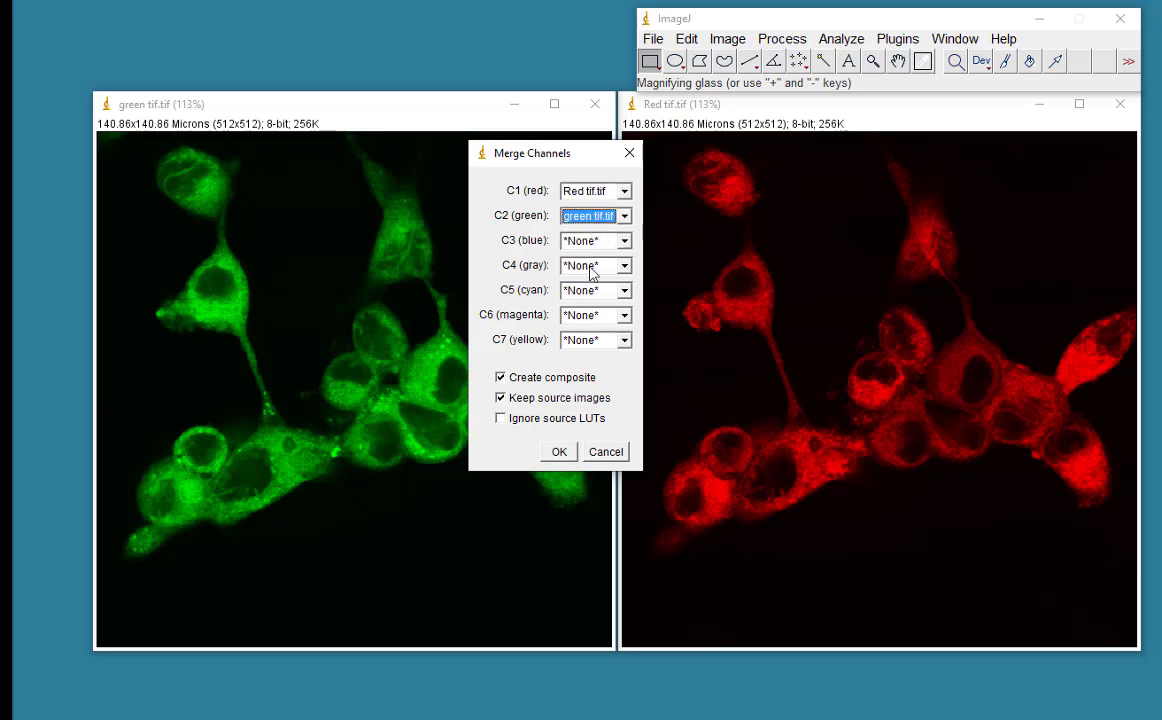
{"action": "left_click", "coordinate": [560, 453]}
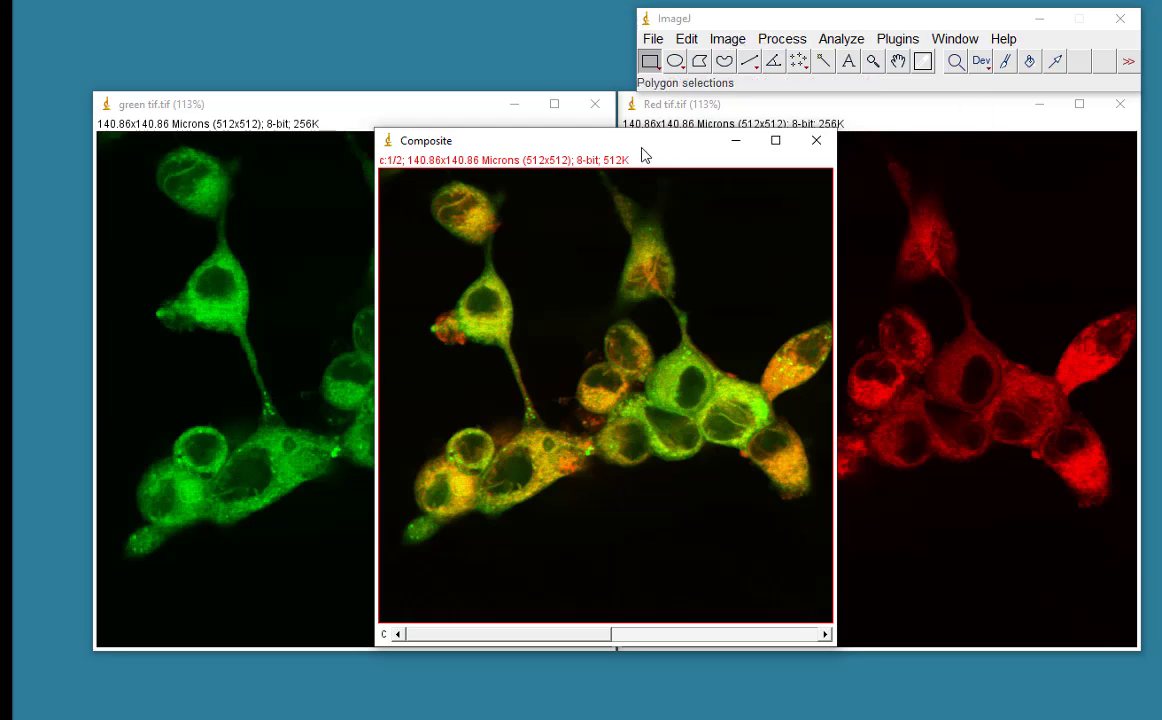
Step: Convert the composite to an RGB Color image
{"action": "left_click", "coordinate": [727, 39]}
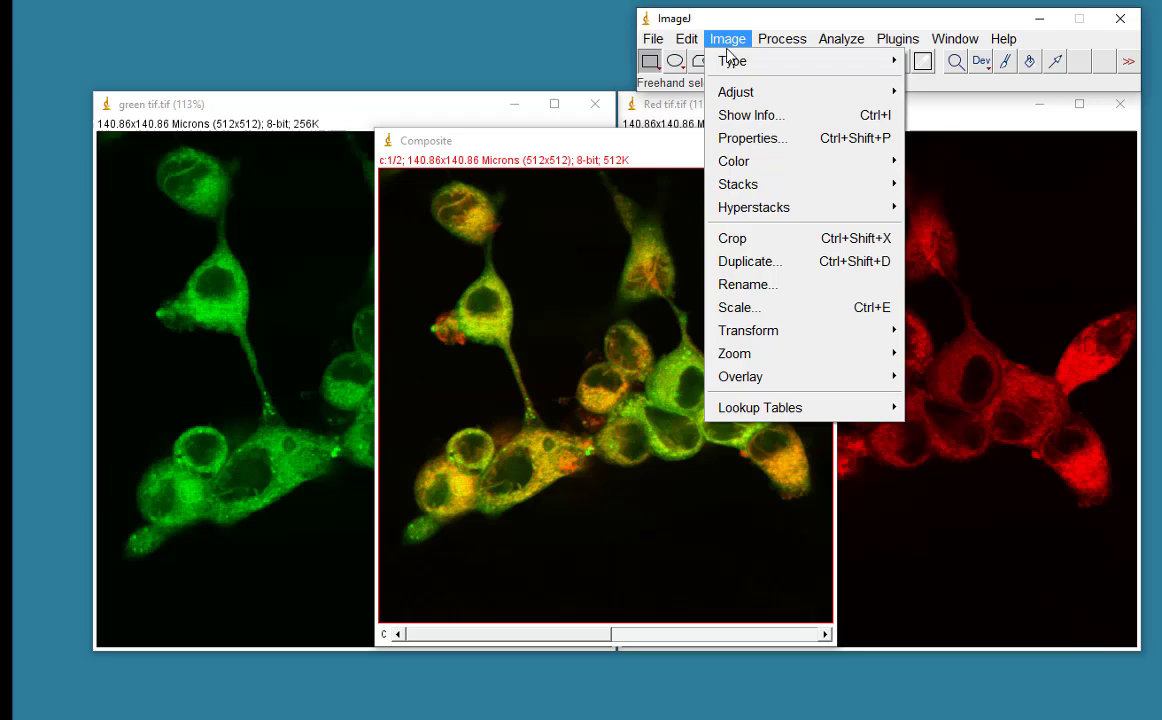
{"action": "mouse_move", "coordinate": [735, 61]}
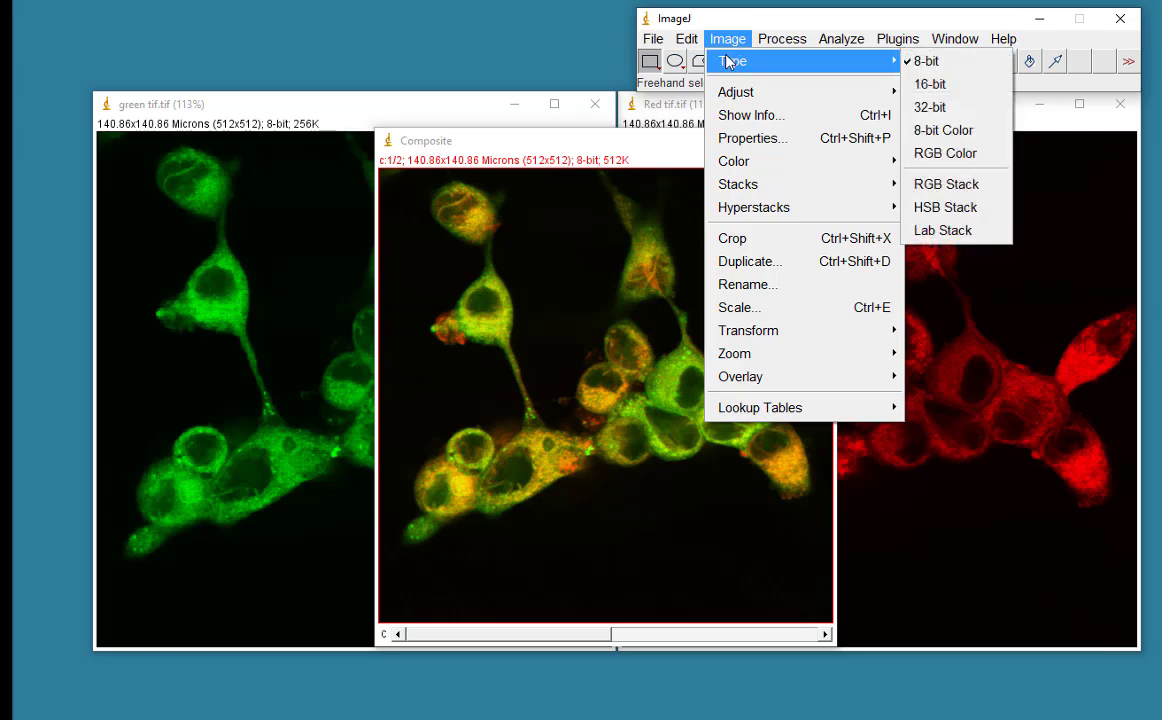
{"action": "left_click", "coordinate": [945, 155]}
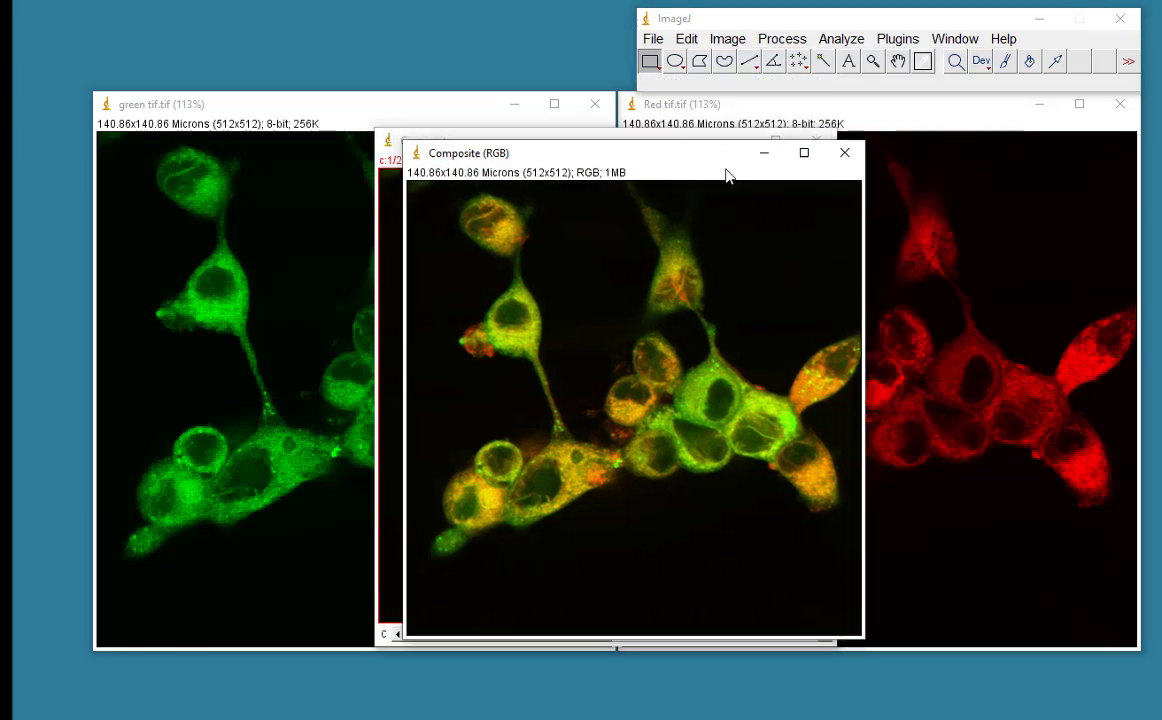
Step: Close the multichannel composite, minimize the green and red images, and move Composite (RGB) right
{"action": "left_click", "coordinate": [687, 142]}
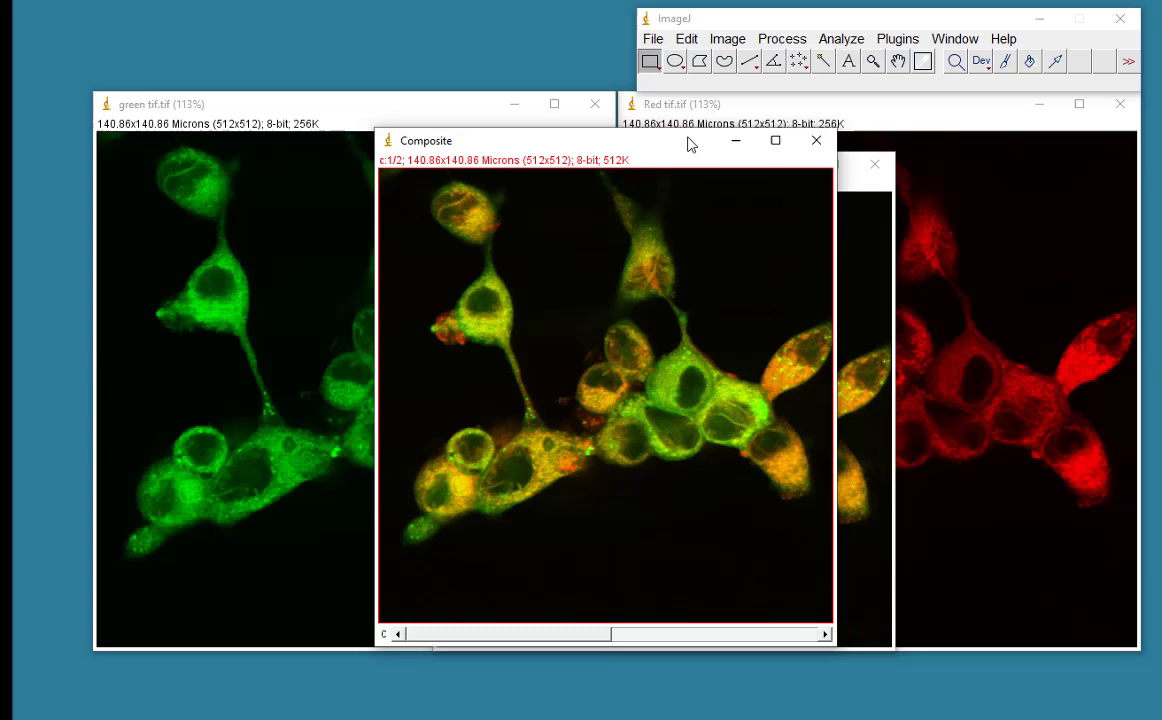
{"action": "left_click", "coordinate": [822, 141]}
{"action": "left_click", "coordinate": [514, 106]}
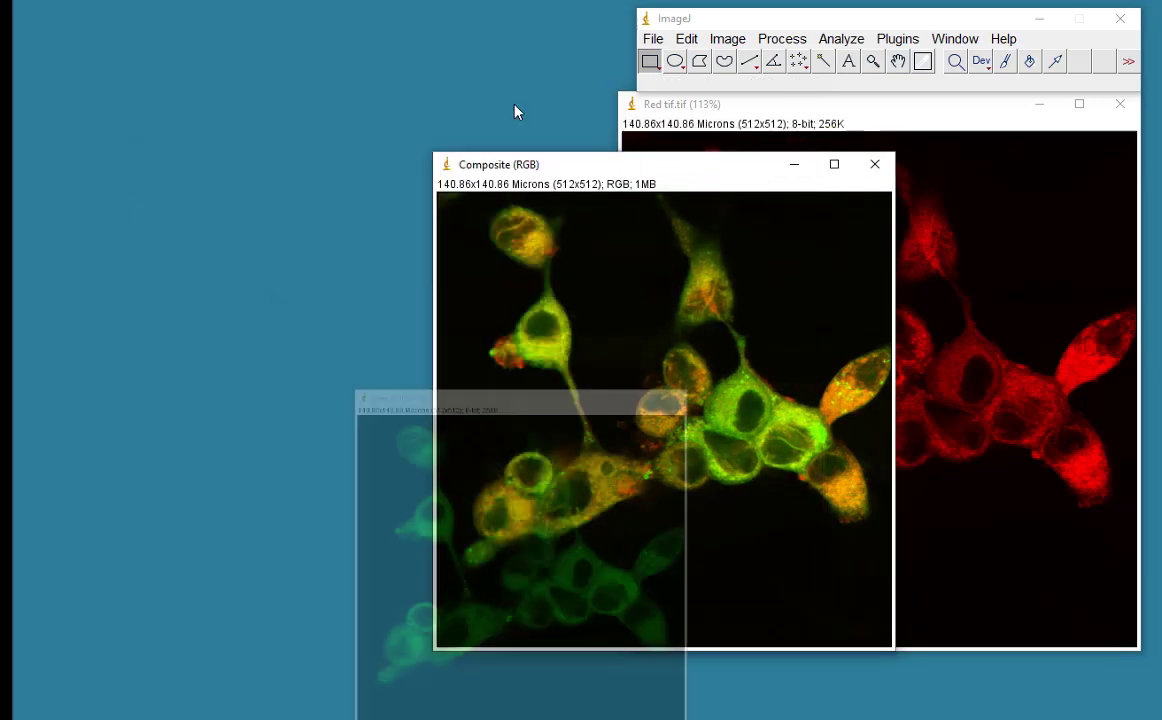
{"action": "left_click", "coordinate": [1040, 104]}
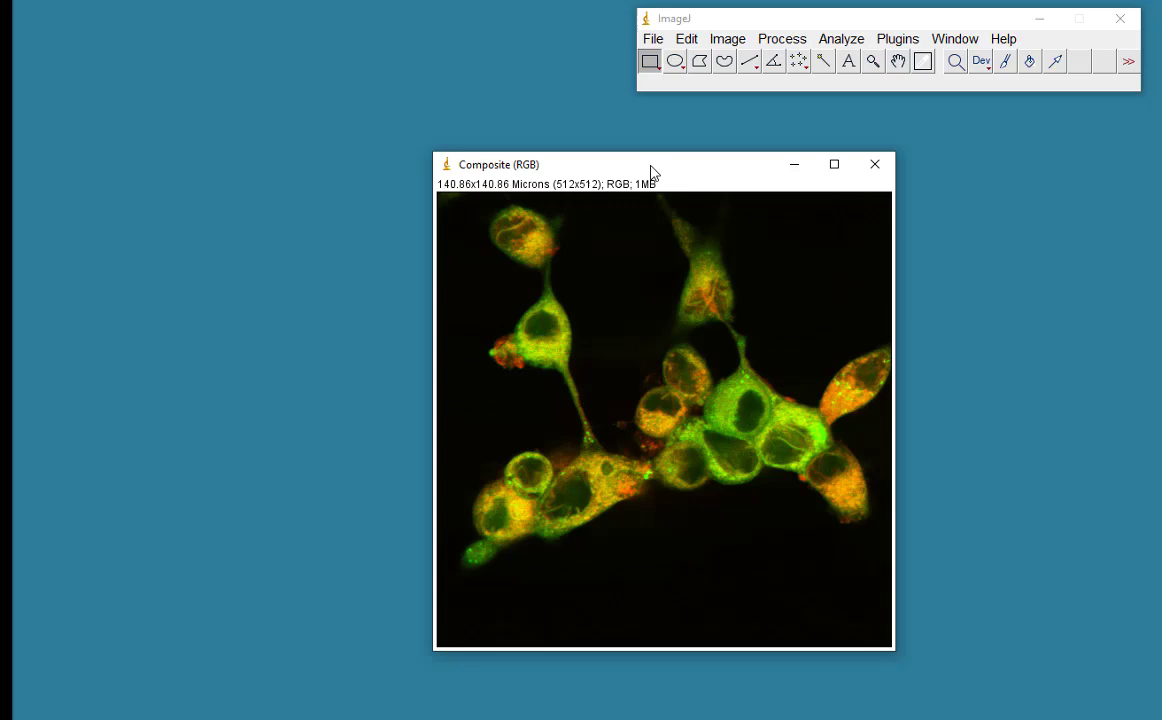
{"action": "left_click_drag", "start_coordinate": [651, 173], "coordinate": [757, 113]}
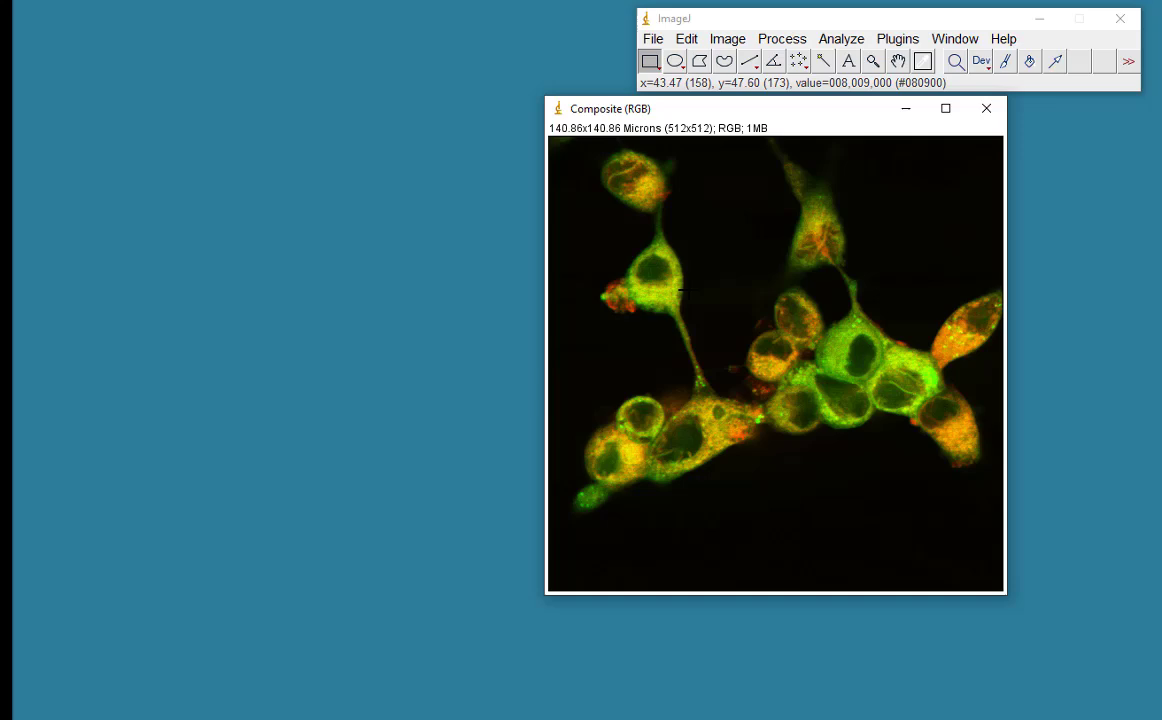
Step: Open Color Threshold for Composite (RGB) and place the panel beside the image
{"action": "left_click", "coordinate": [773, 45]}
{"action": "mouse_move", "coordinate": [743, 44]}
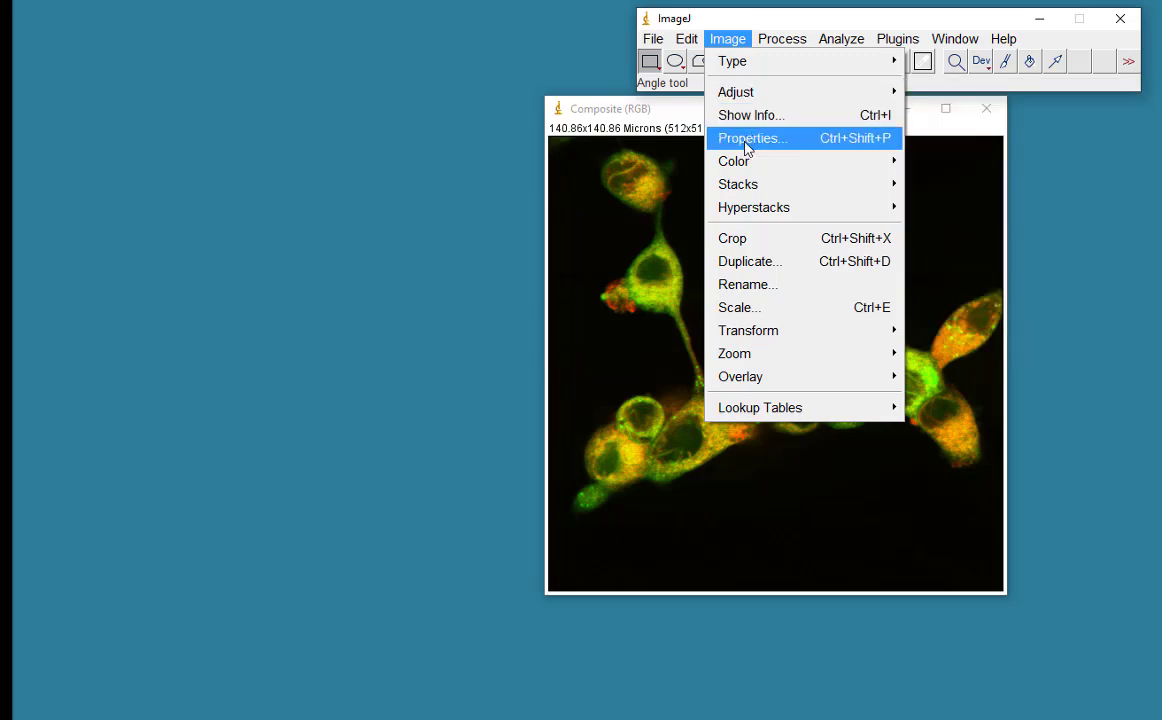
{"action": "mouse_move", "coordinate": [760, 95]}
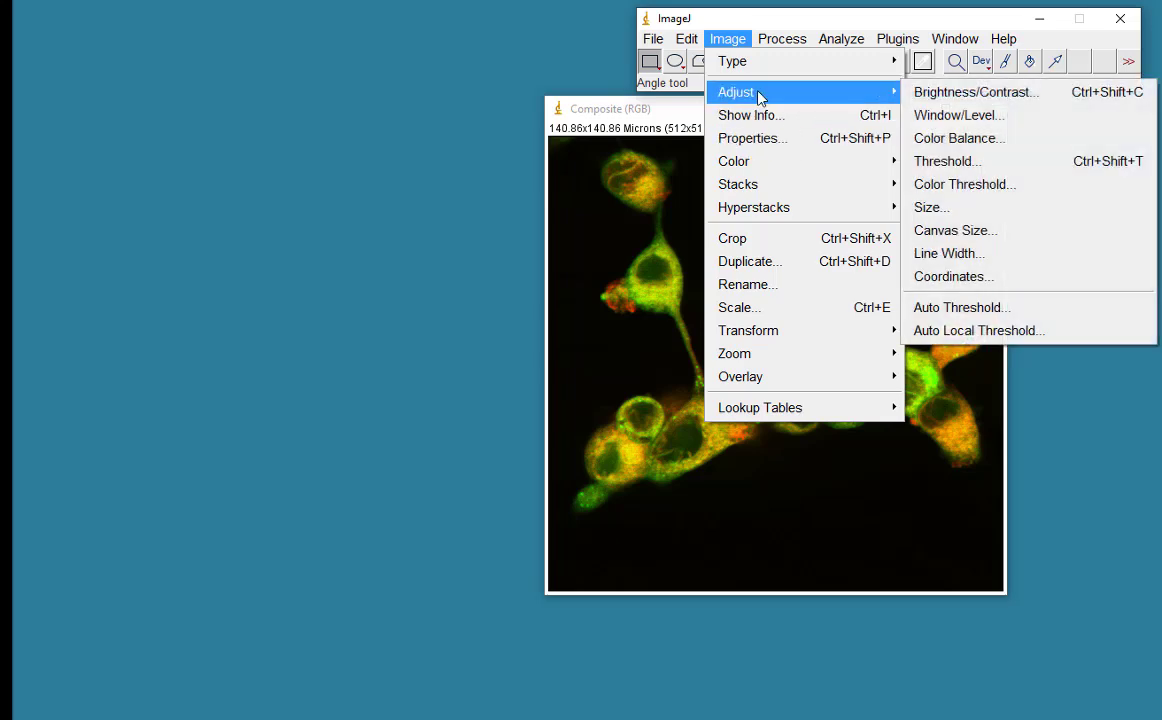
{"action": "left_click", "coordinate": [979, 195]}
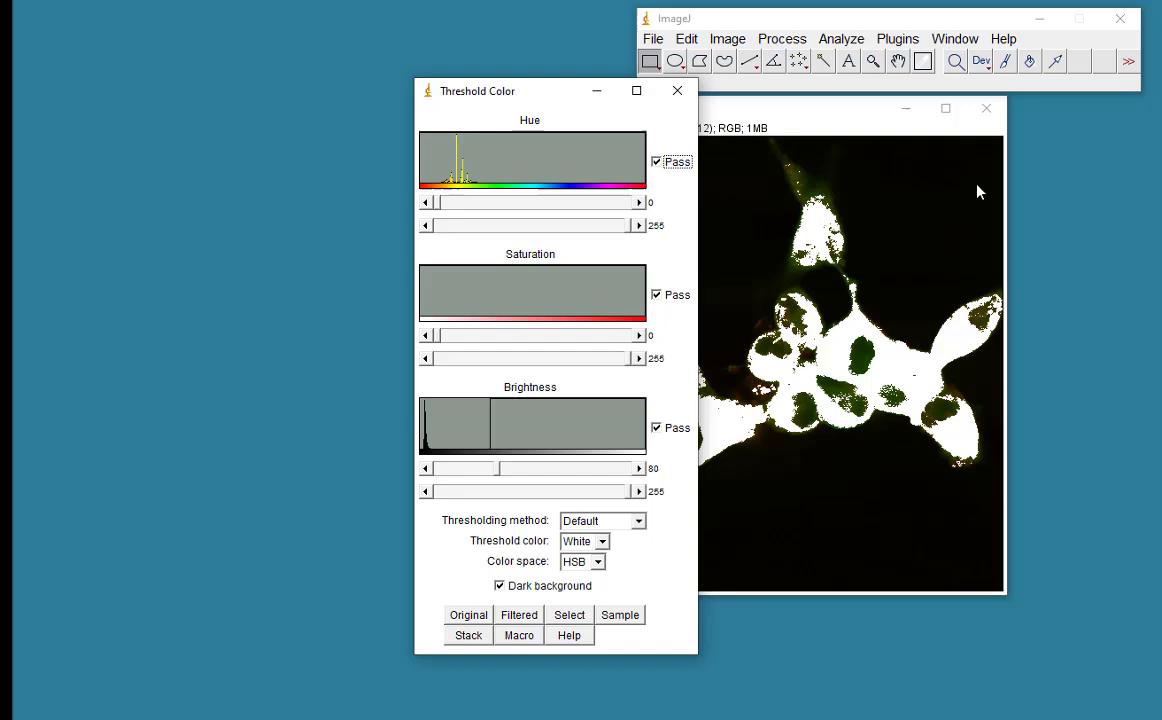
{"action": "left_click_drag", "start_coordinate": [733, 110], "coordinate": [812, 109]}
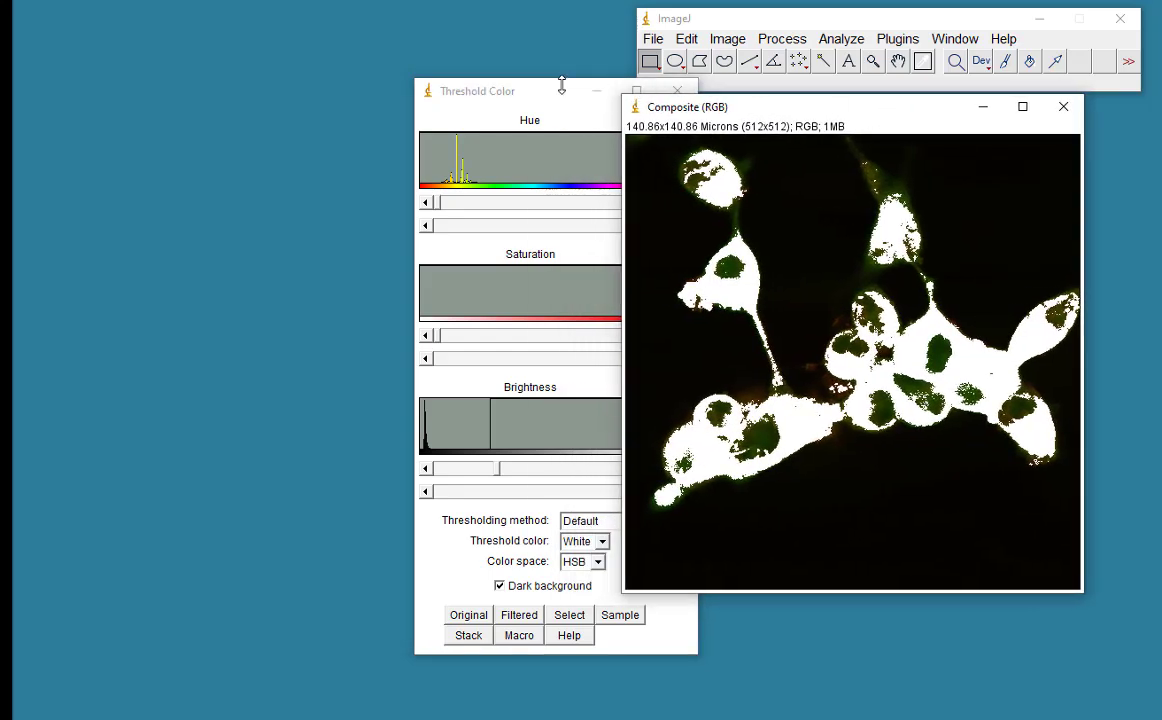
{"action": "left_click_drag", "start_coordinate": [561, 87], "coordinate": [482, 106]}
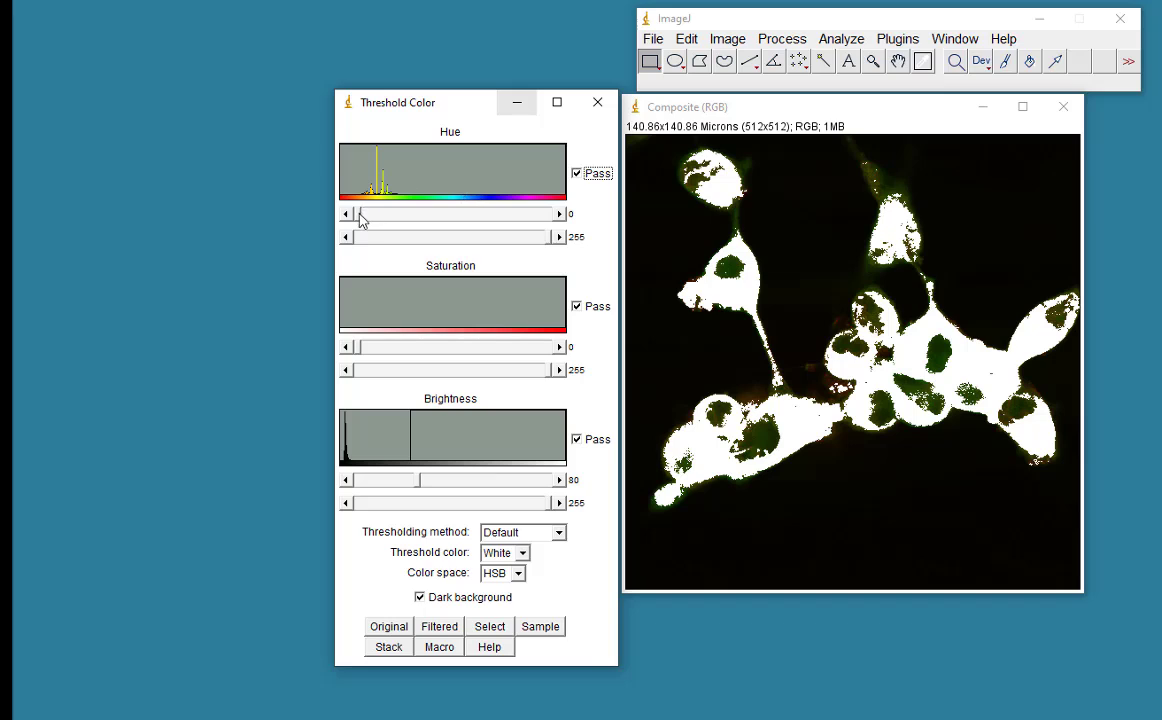
Step: Set the hue threshold range to 31–53 so yellow overlap regions turn white
{"action": "left_click_drag", "start_coordinate": [362, 219], "coordinate": [376, 218]}
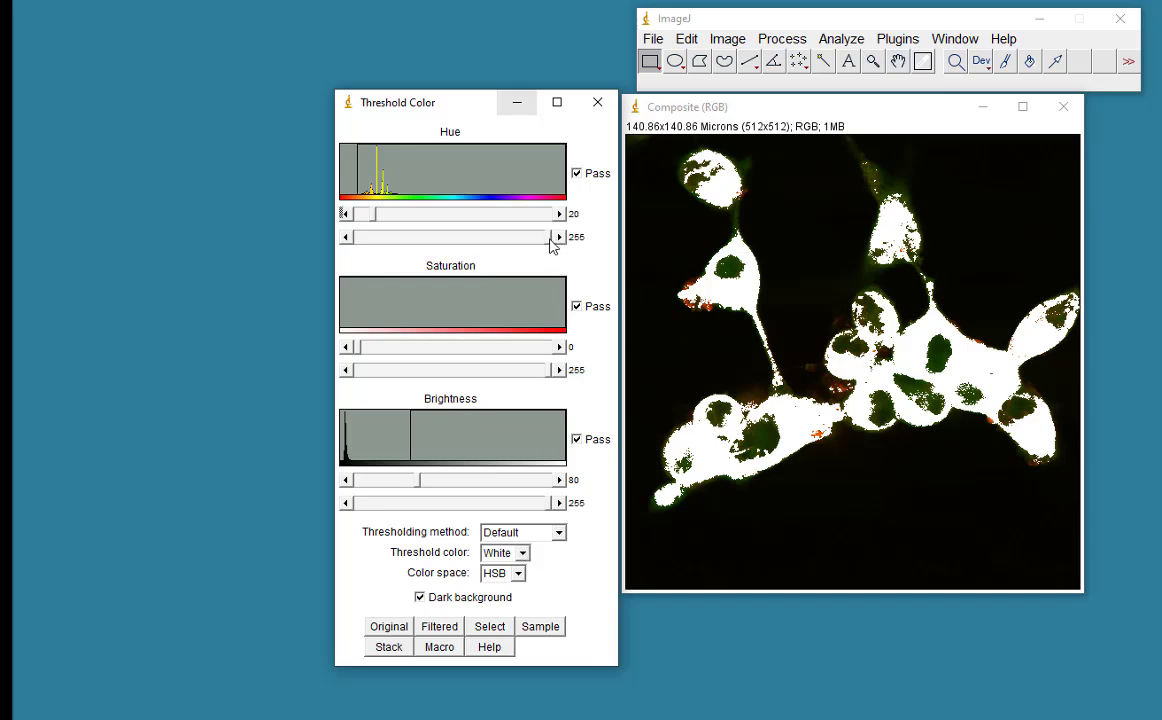
{"action": "left_click_drag", "start_coordinate": [550, 239], "coordinate": [381, 222]}
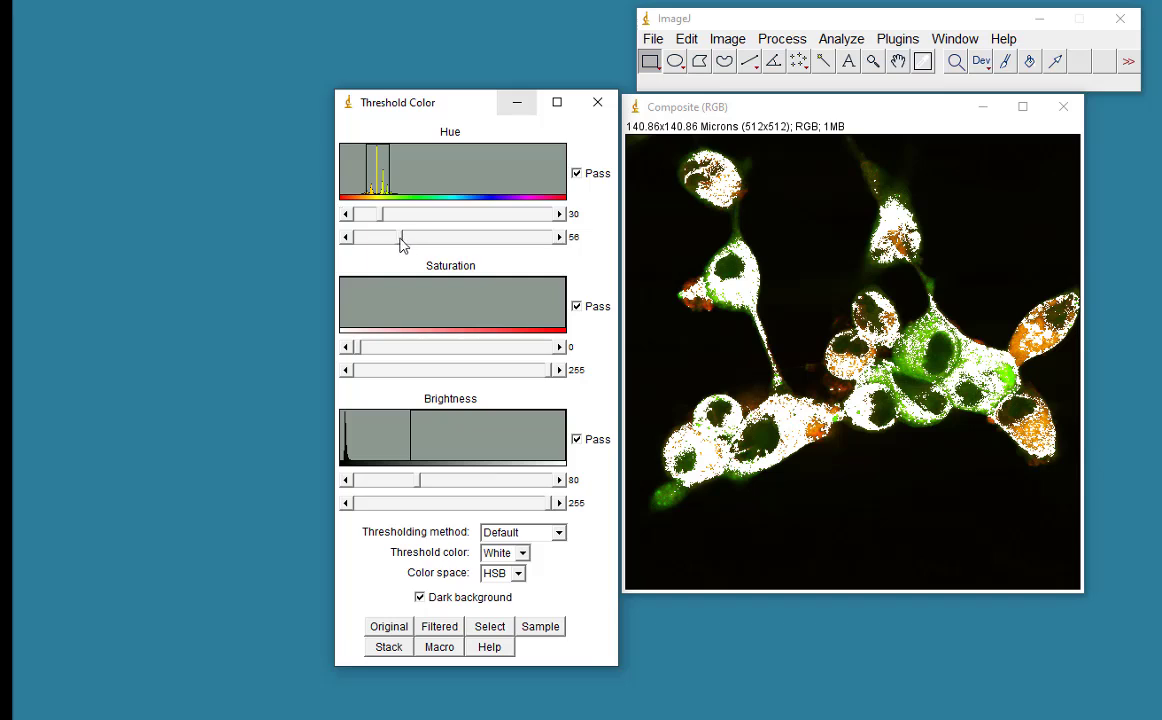
{"action": "left_click_drag", "start_coordinate": [402, 241], "coordinate": [399, 241]}
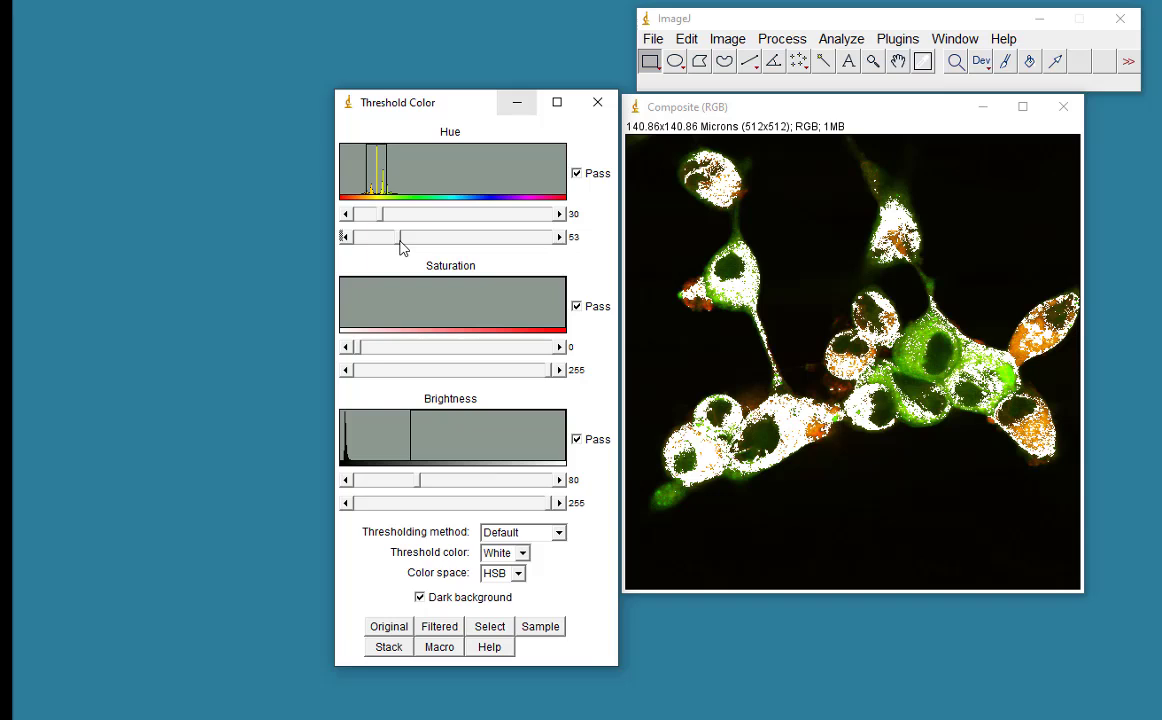
{"action": "left_click", "coordinate": [384, 220]}
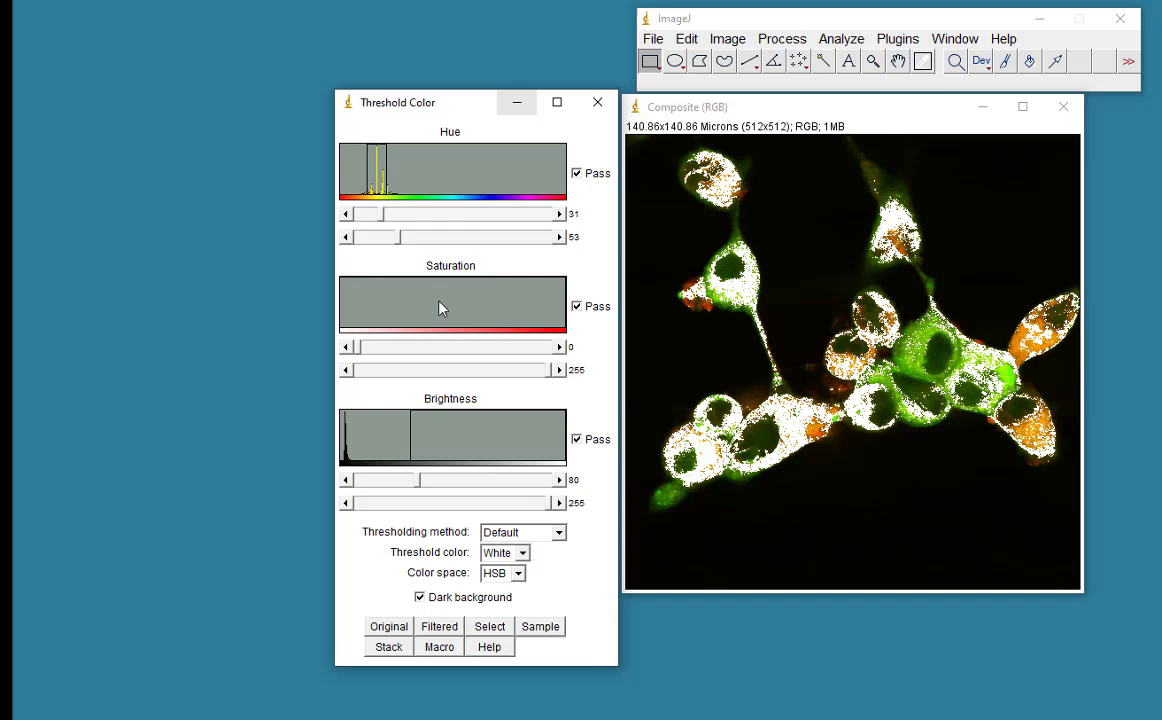
Step: Measure the yellow selection (area 1733.879, mean 87.451), then widen the hue threshold to 0–255
{"action": "left_click", "coordinate": [490, 627]}
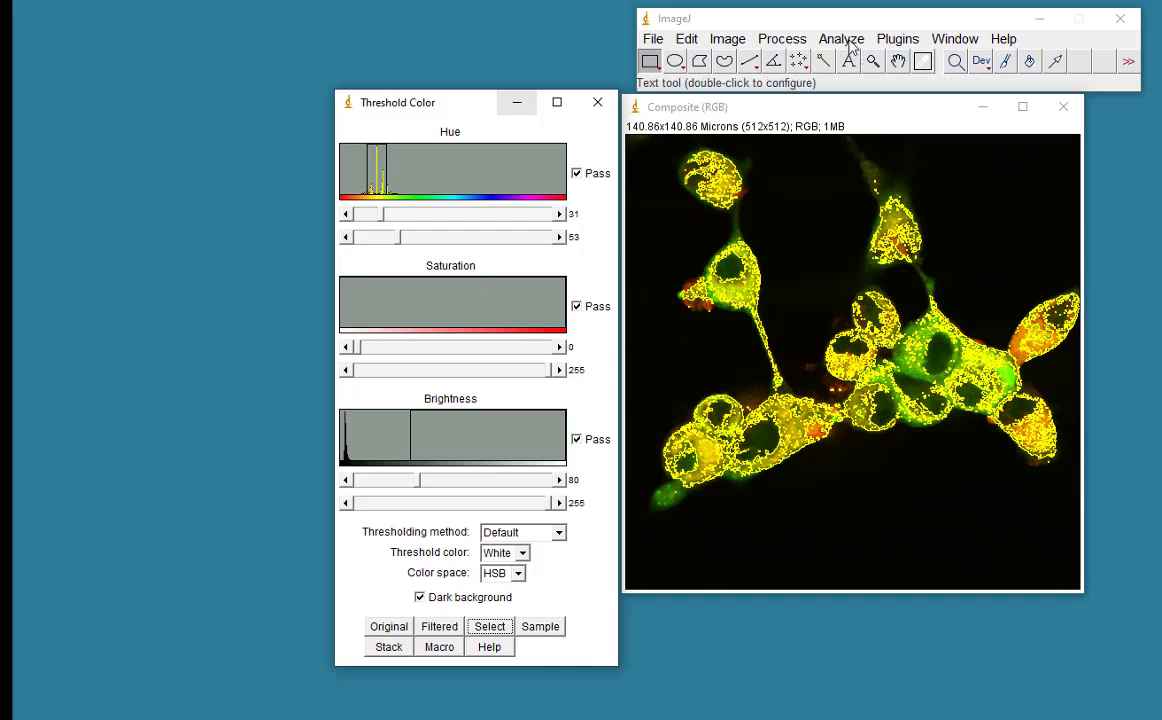
{"action": "left_click", "coordinate": [845, 40]}
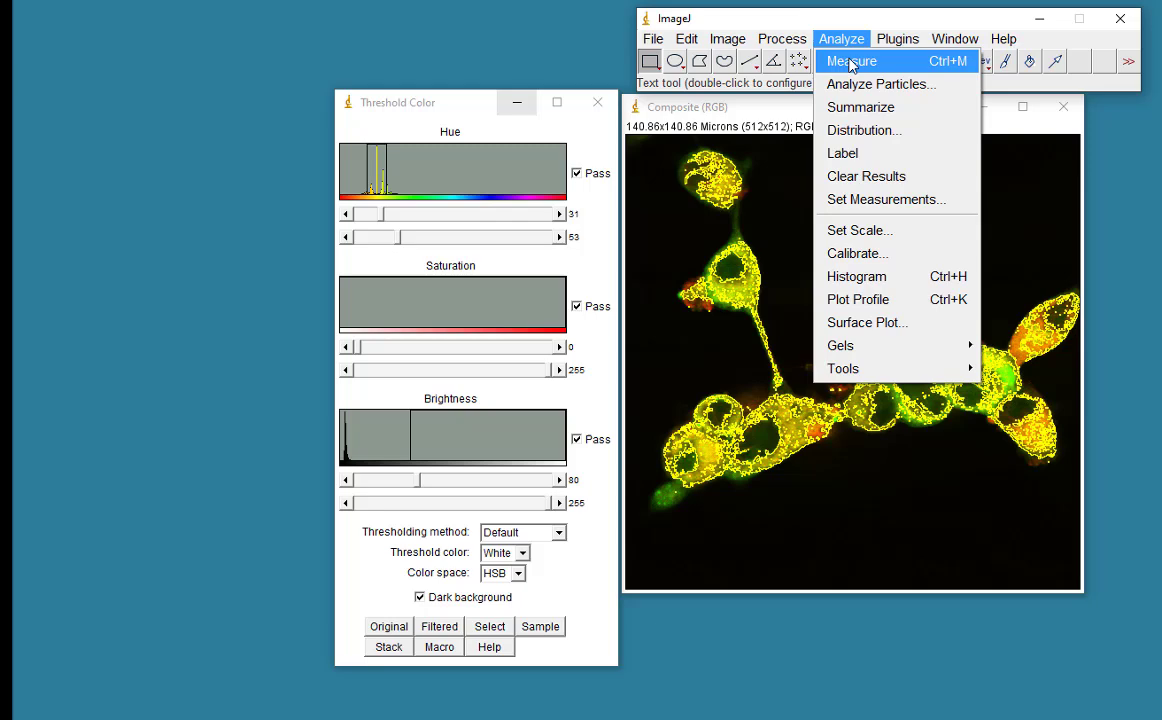
{"action": "left_click", "coordinate": [851, 64]}
{"action": "left_click_drag", "start_coordinate": [694, 629], "coordinate": [870, 626]}
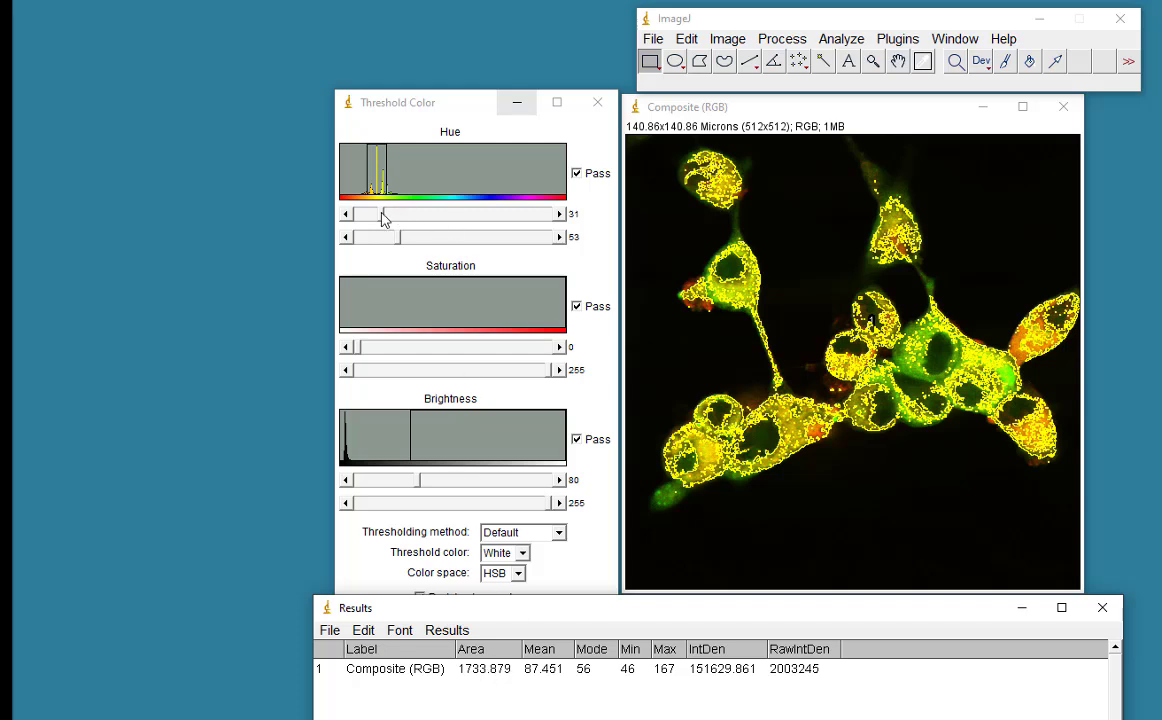
{"action": "left_click_drag", "start_coordinate": [381, 222], "coordinate": [551, 263]}
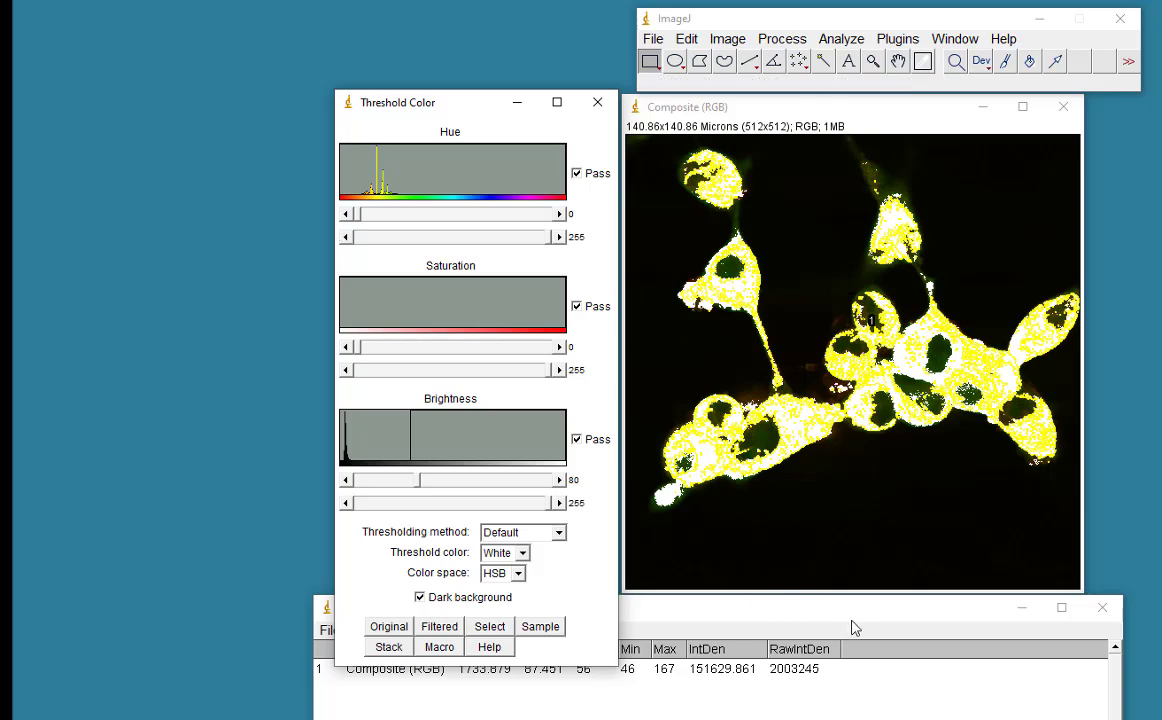
Step: Select and measure the full-hue threshold, adding a row with area 3232.735 and mean 84.420
{"action": "left_click_drag", "start_coordinate": [852, 620], "coordinate": [856, 705]}
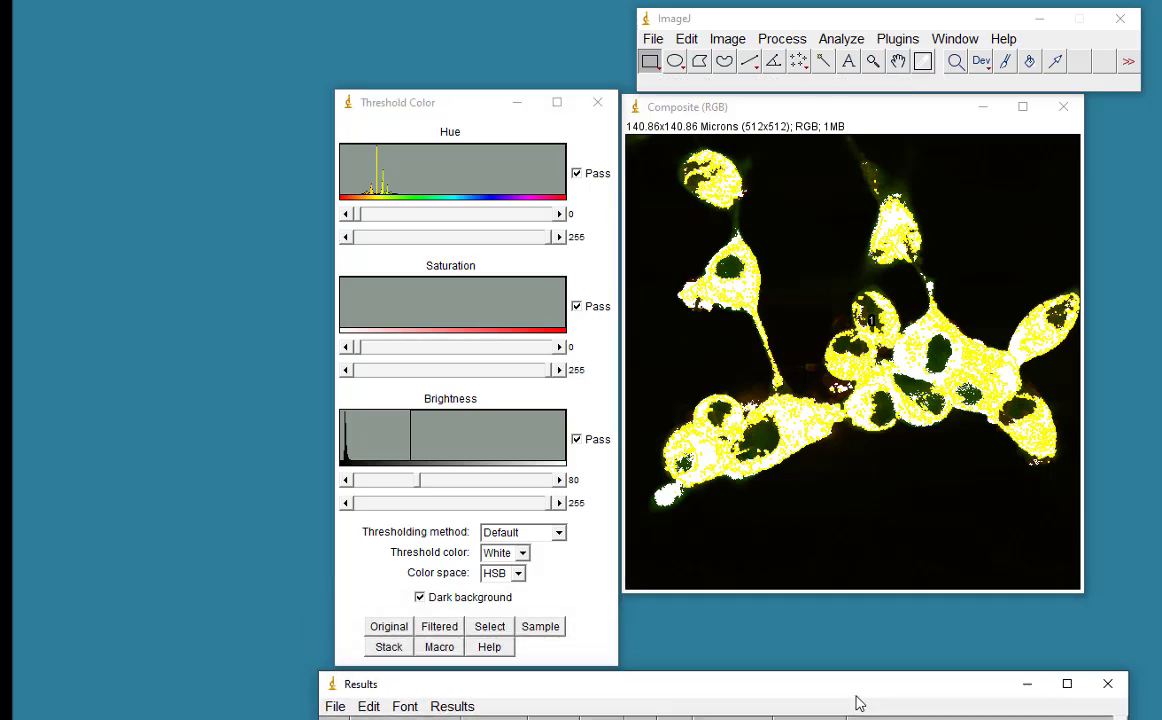
{"action": "left_click", "coordinate": [490, 627]}
{"action": "left_click_drag", "start_coordinate": [646, 687], "coordinate": [660, 619]}
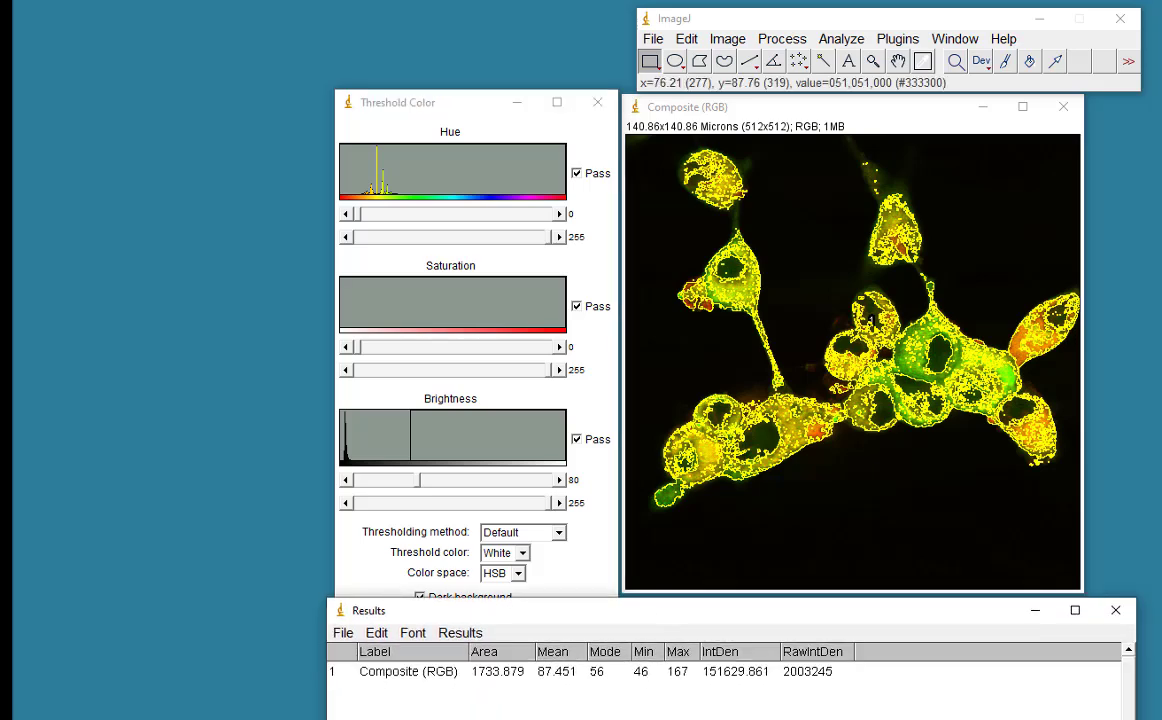
{"action": "left_click", "coordinate": [855, 38]}
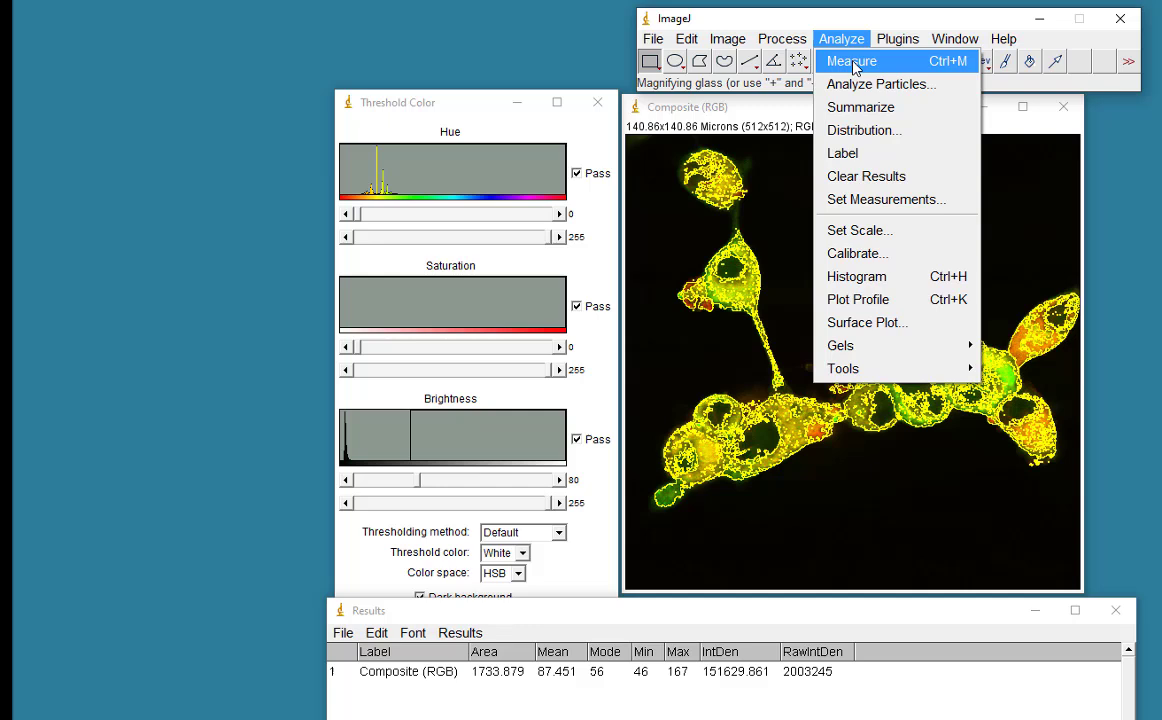
{"action": "left_click", "coordinate": [855, 63]}
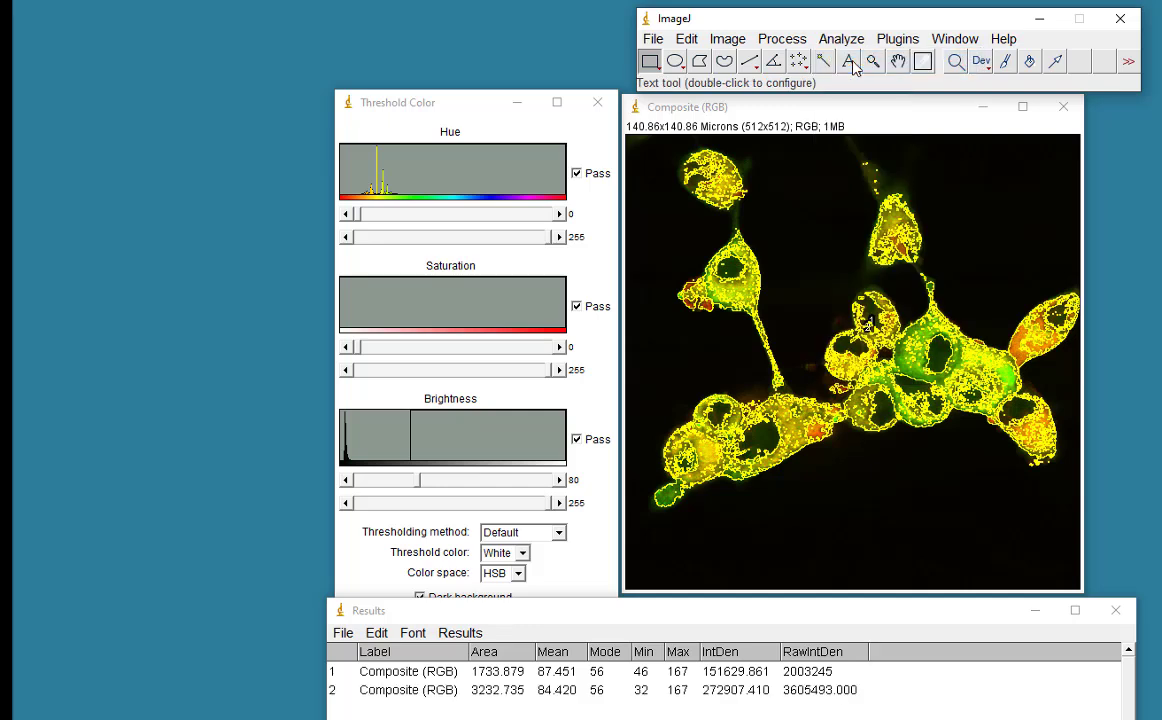
{"action": "left_click", "coordinate": [598, 106]}
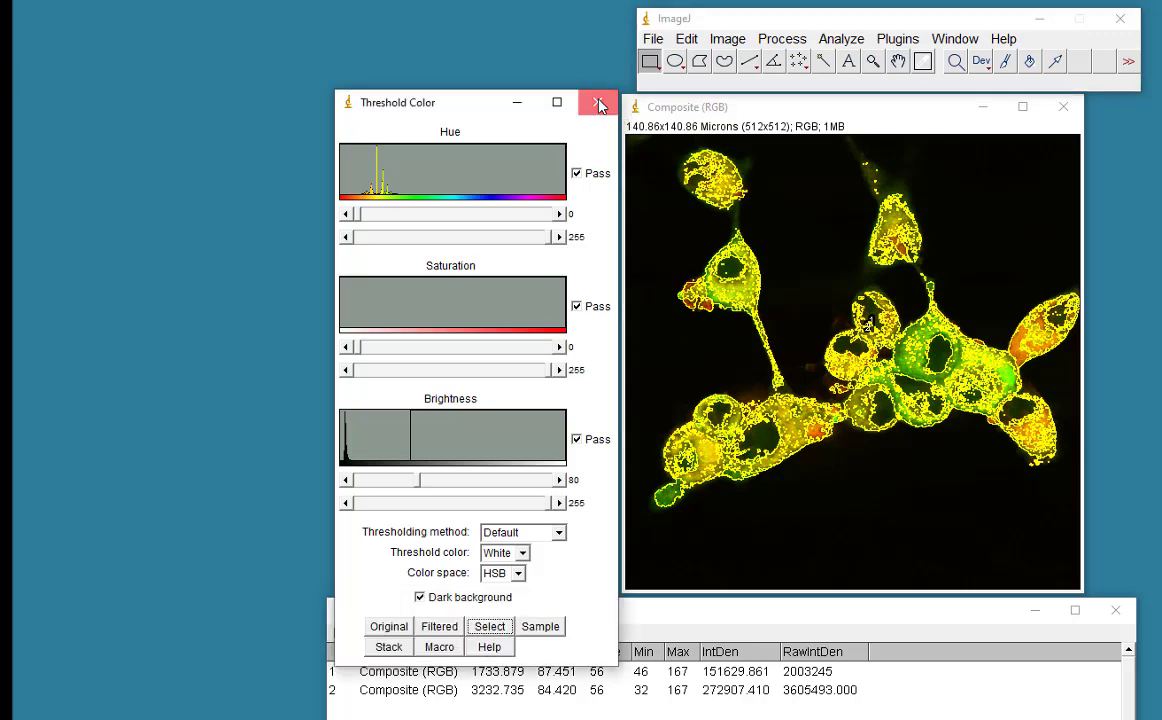
Step: Close Composite (RGB), hide Results, and arrange green tif.tif and Red tif.tif side by side
{"action": "left_click", "coordinate": [1064, 108]}
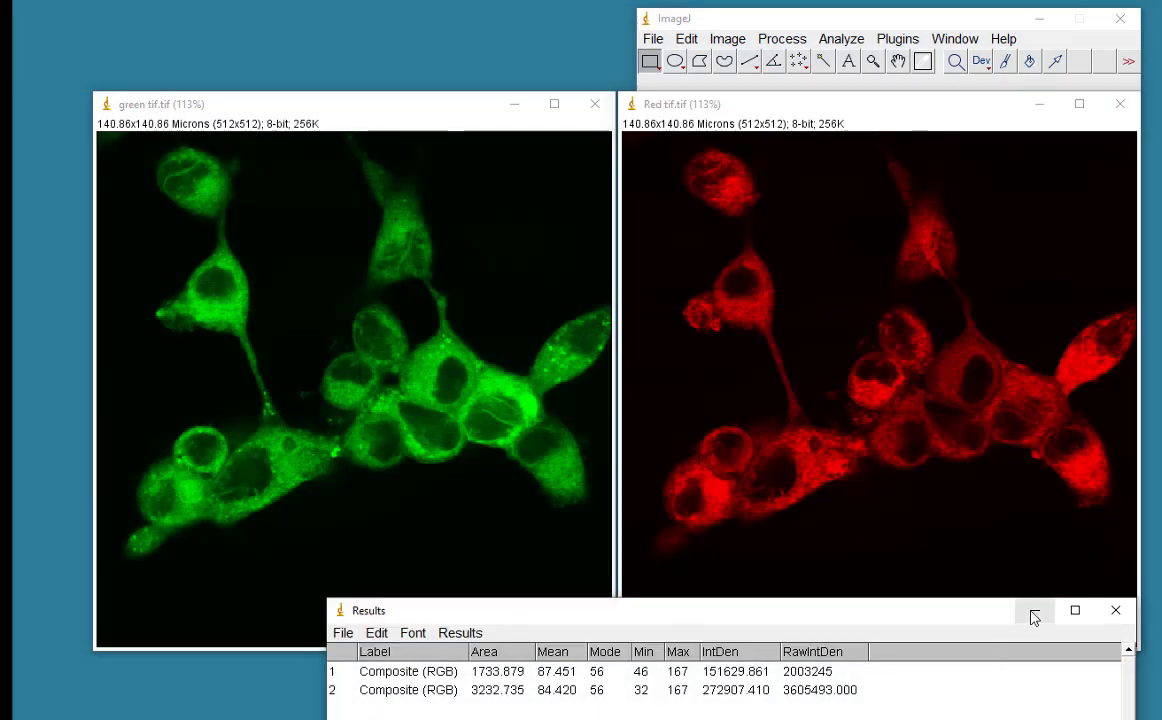
{"action": "left_click", "coordinate": [1034, 617]}
{"action": "left_click_drag", "start_coordinate": [778, 114], "coordinate": [781, 116]}
{"action": "left_click_drag", "start_coordinate": [476, 112], "coordinate": [482, 117]}
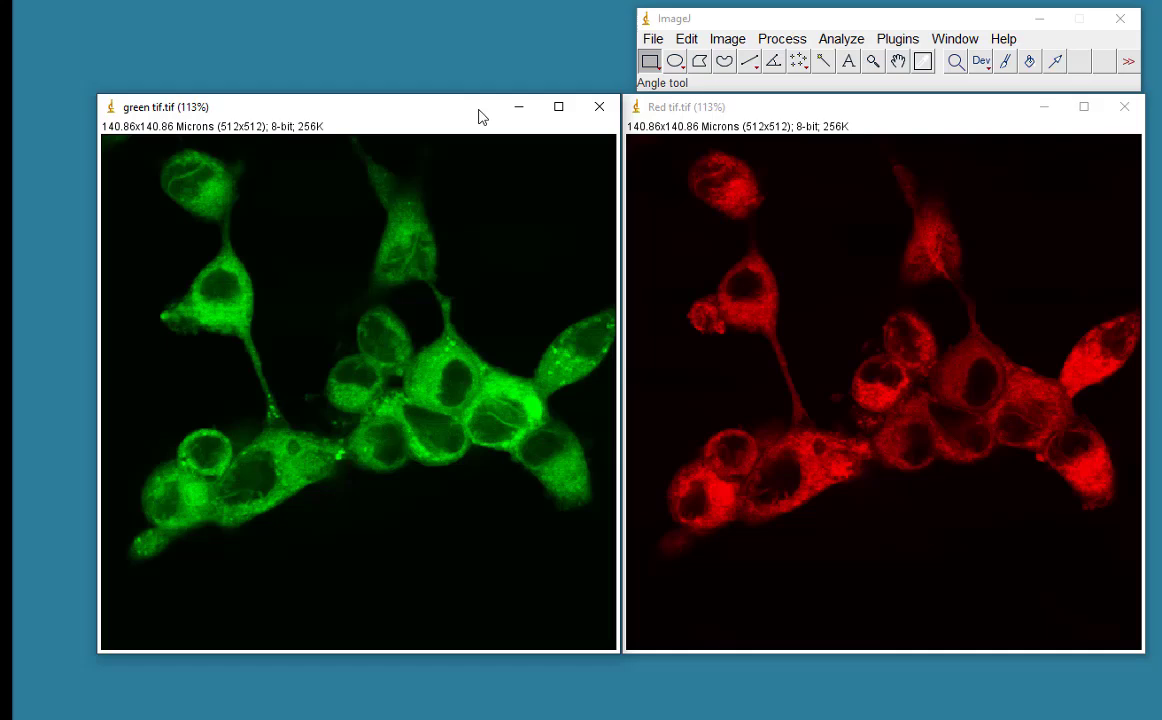
{"action": "left_click", "coordinate": [897, 38]}
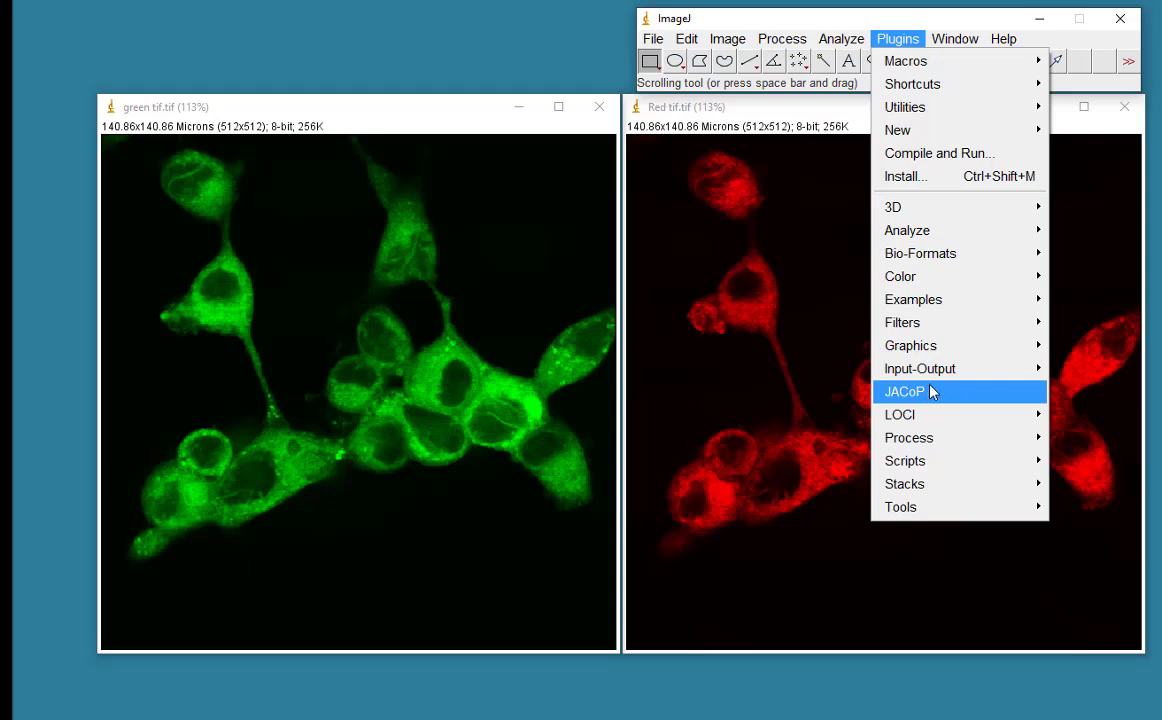
Step: Start JACoP and uncheck Overlap, Costes' randomization, Objects based, Li's ICA and Van Steensel's CCF
{"action": "left_click", "coordinate": [930, 393]}
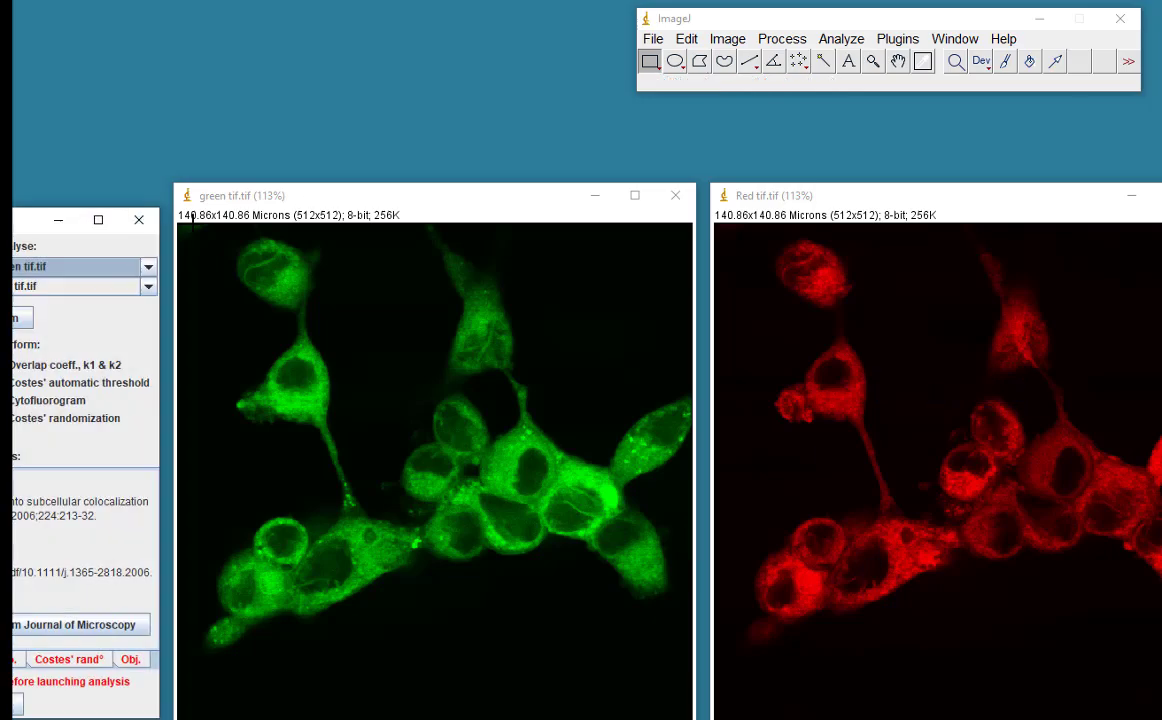
{"action": "left_click_drag", "start_coordinate": [30, 219], "coordinate": [497, 246]}
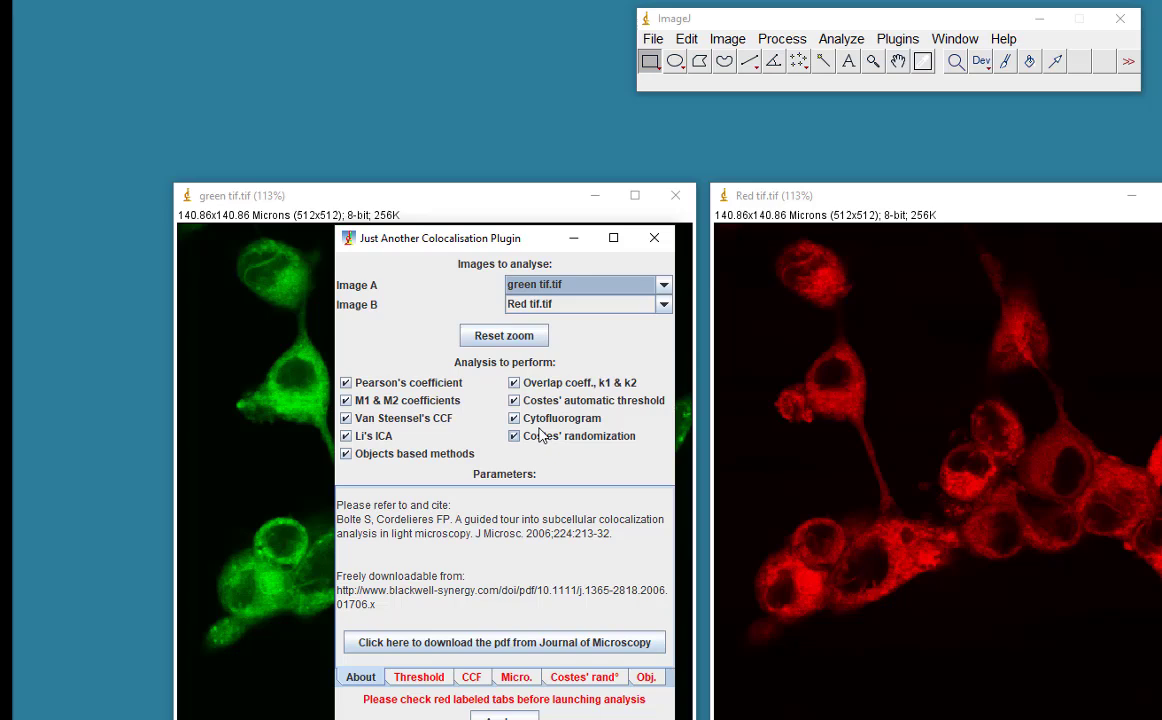
{"action": "left_click", "coordinate": [515, 384]}
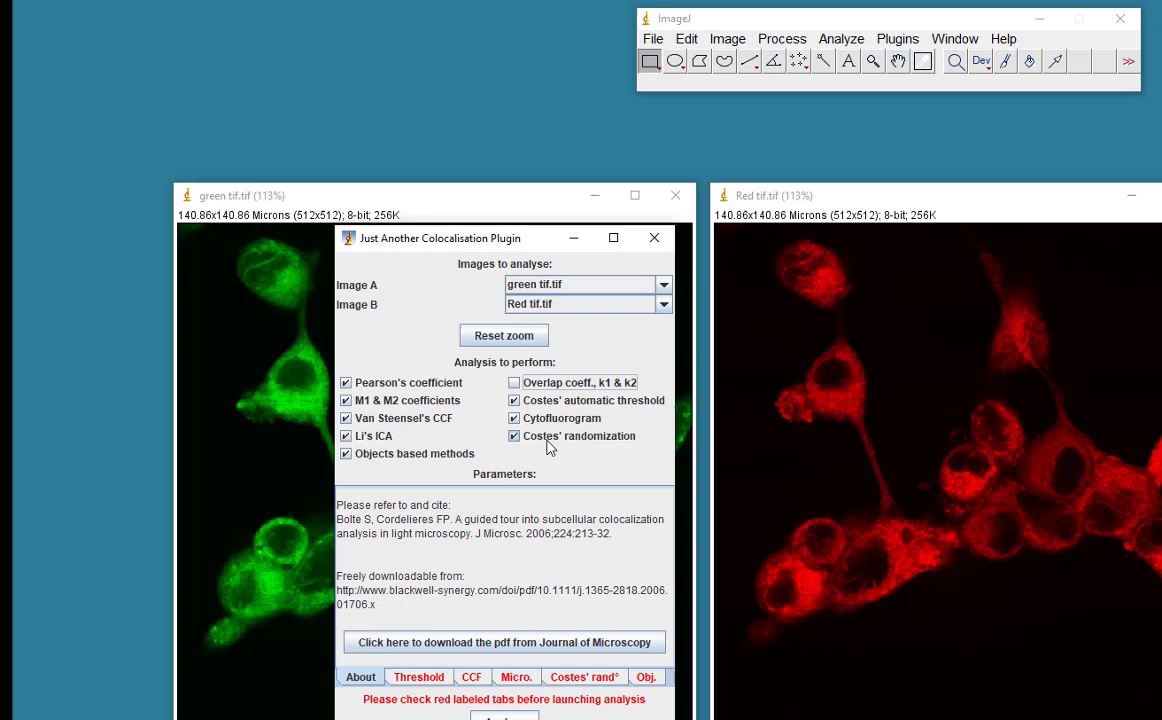
{"action": "left_click", "coordinate": [516, 440]}
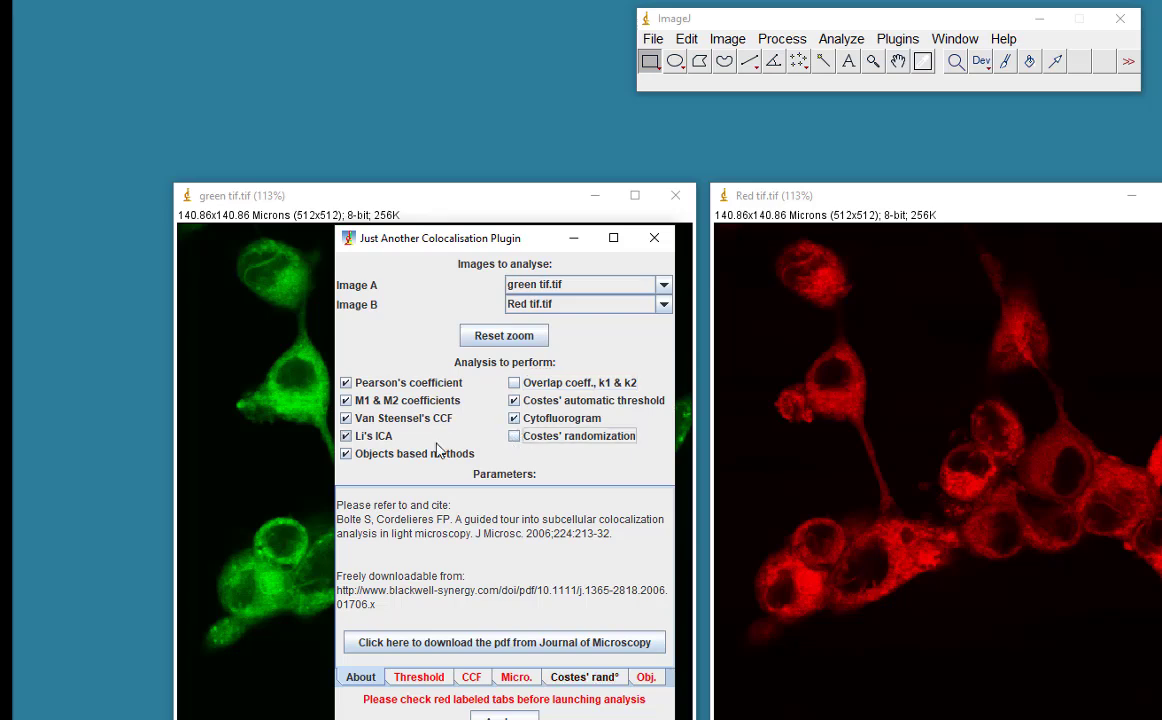
{"action": "left_click", "coordinate": [347, 455]}
{"action": "left_click", "coordinate": [346, 437]}
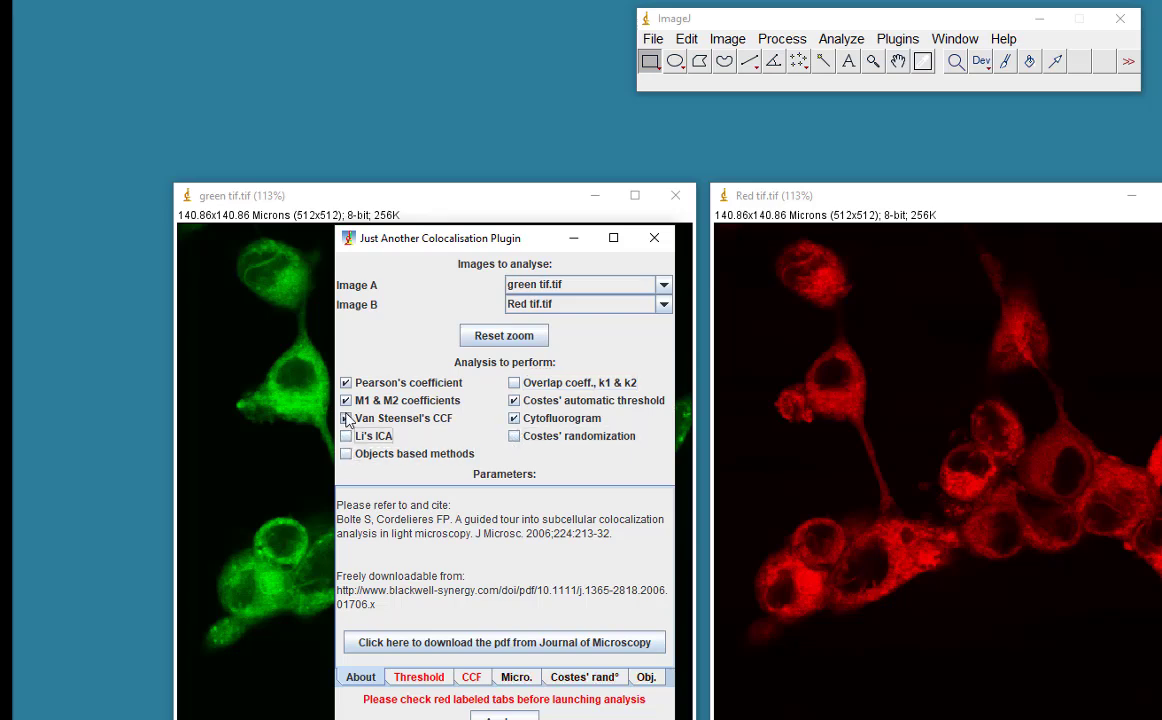
{"action": "left_click", "coordinate": [346, 418]}
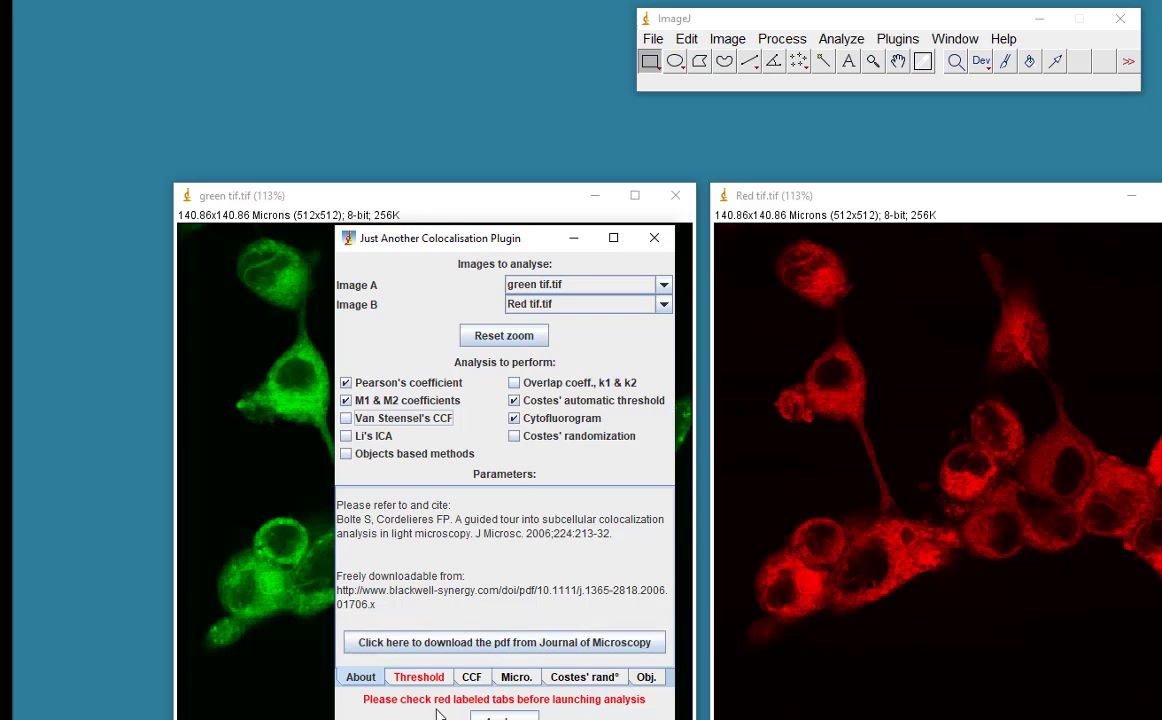
Step: In JACoP's Threshold tab, set Image A (green) to 100 and Image B (red) to 101
{"action": "left_click", "coordinate": [420, 679]}
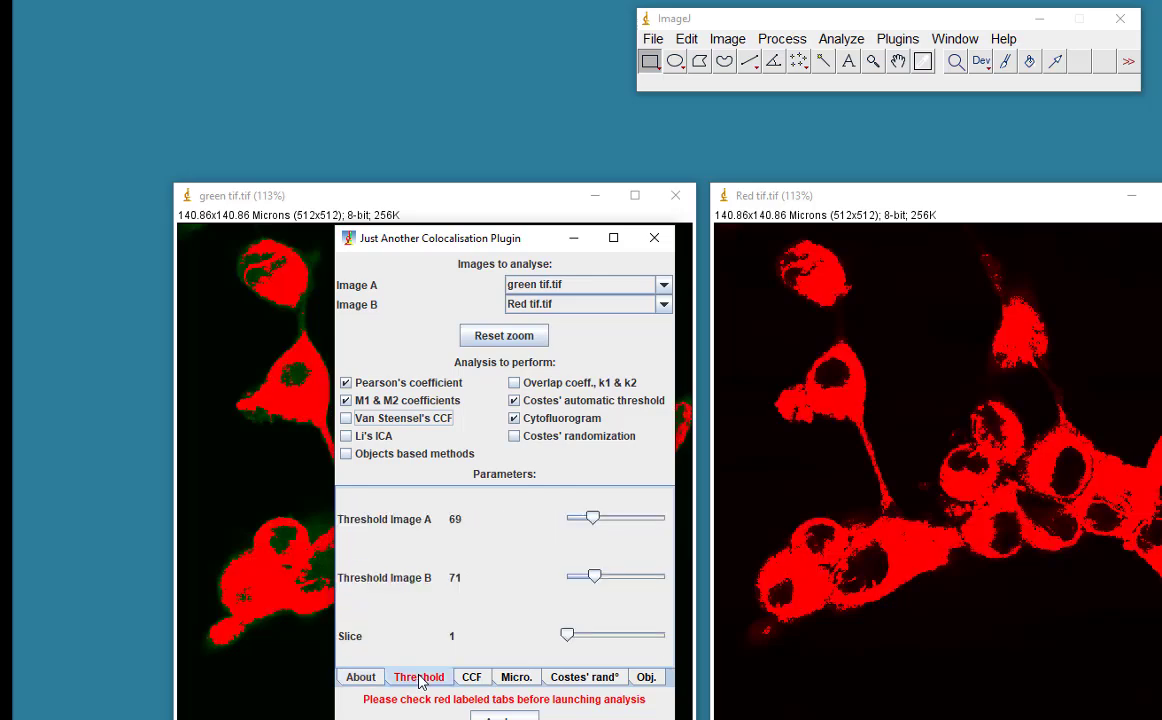
{"action": "left_click_drag", "start_coordinate": [497, 246], "coordinate": [467, 232]}
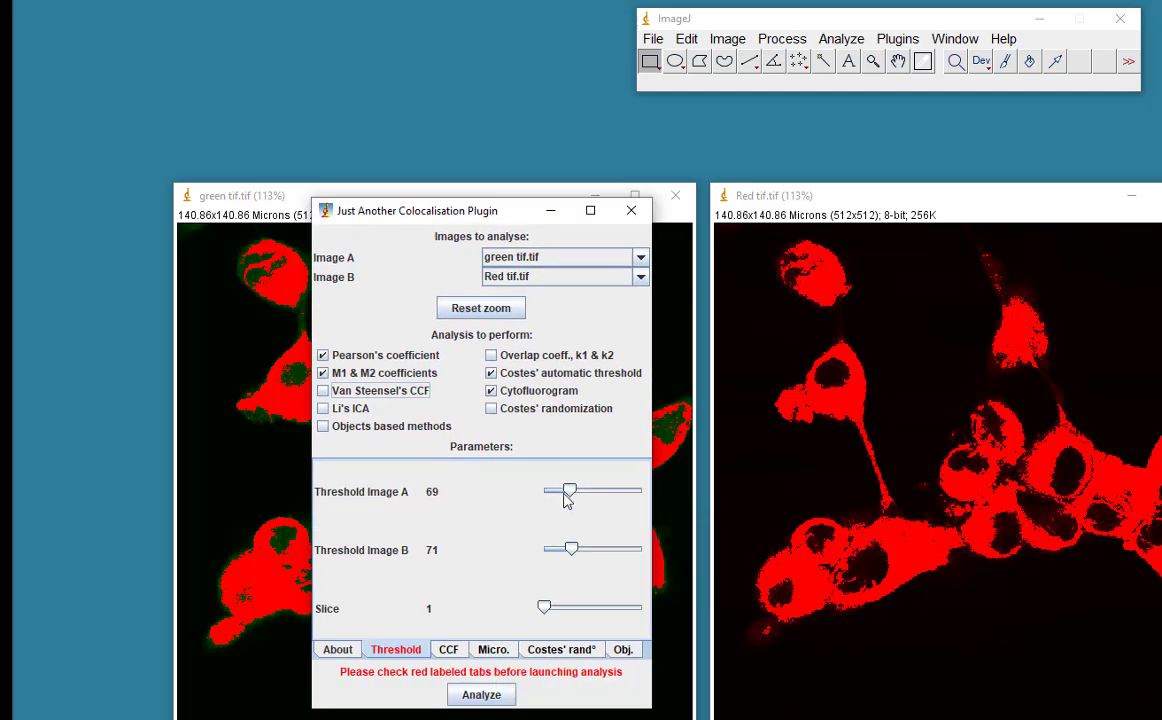
{"action": "left_click_drag", "start_coordinate": [572, 494], "coordinate": [578, 491]}
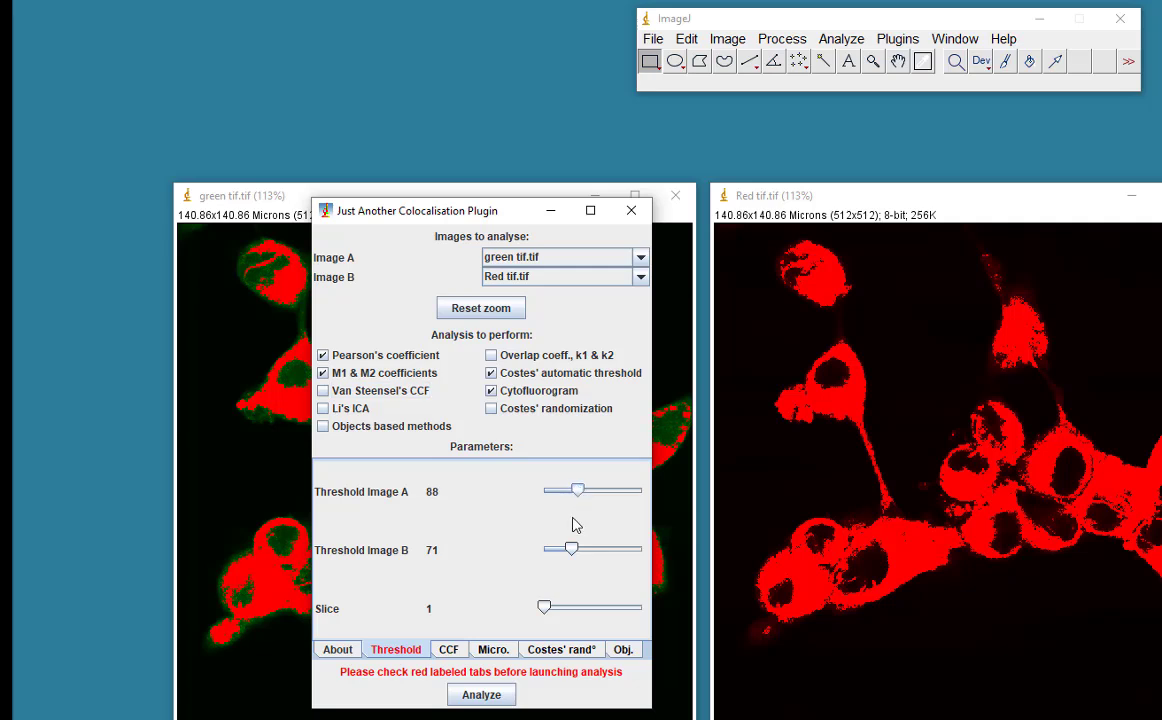
{"action": "left_click_drag", "start_coordinate": [573, 552], "coordinate": [583, 551]}
{"action": "left_click_drag", "start_coordinate": [583, 497], "coordinate": [586, 494]}
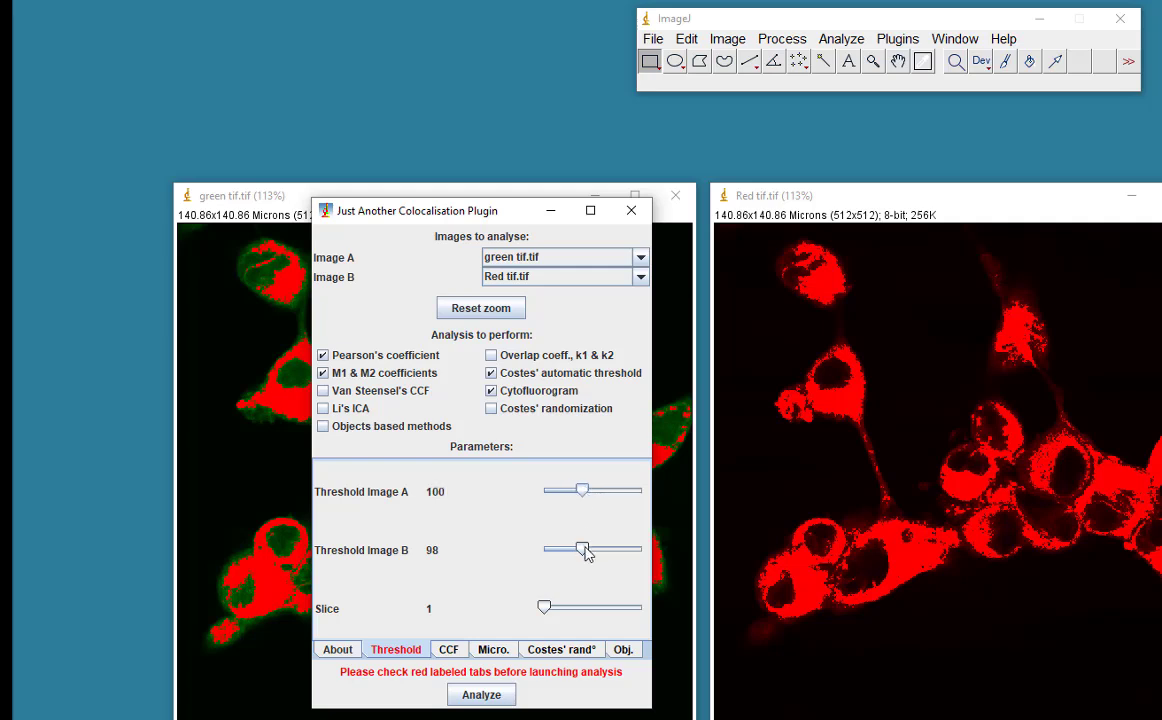
{"action": "left_click_drag", "start_coordinate": [587, 553], "coordinate": [589, 552]}
{"action": "left_click_drag", "start_coordinate": [460, 216], "coordinate": [464, 612]}
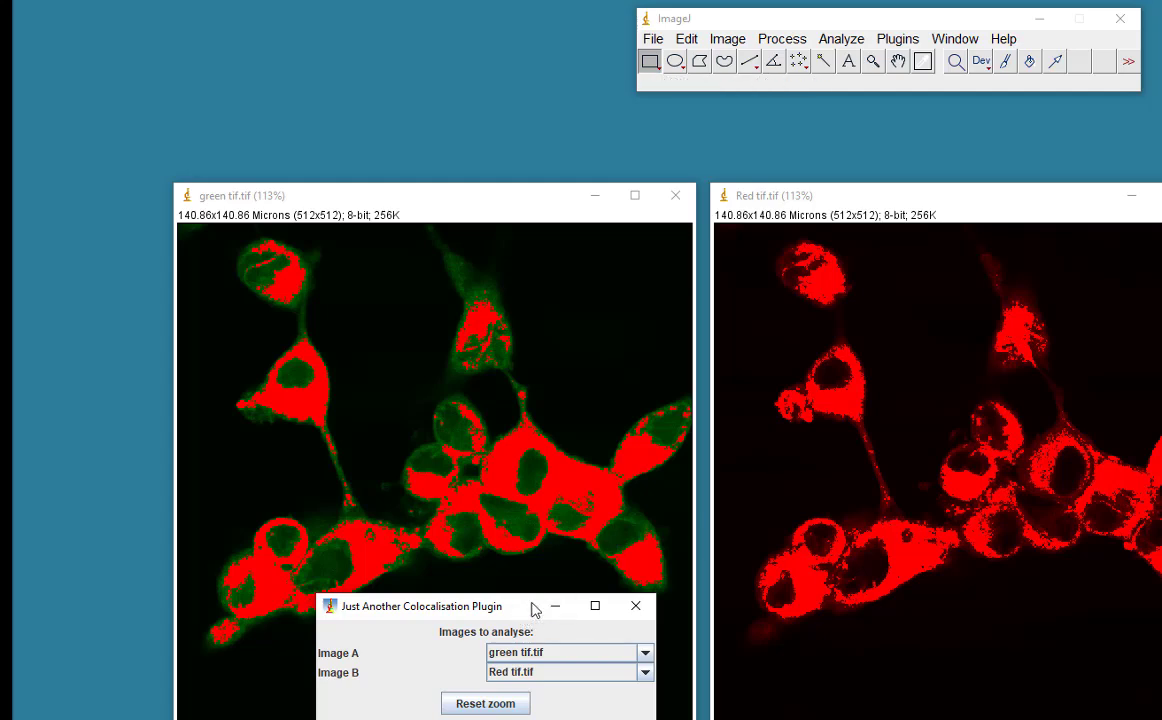
{"action": "left_click_drag", "start_coordinate": [534, 607], "coordinate": [498, 132]}
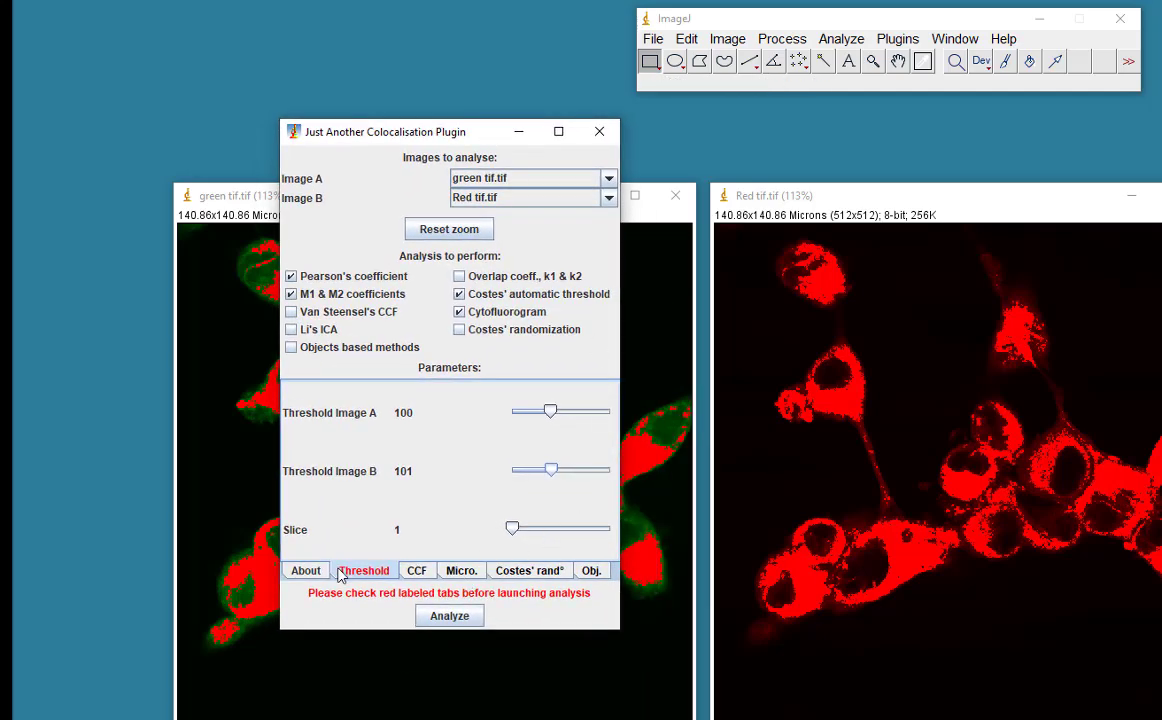
Step: Run JACoP and enlarge the Log showing Pearson's r=0.91 and Manders' M1=0.759, M2=0.866
{"action": "left_click", "coordinate": [452, 619]}
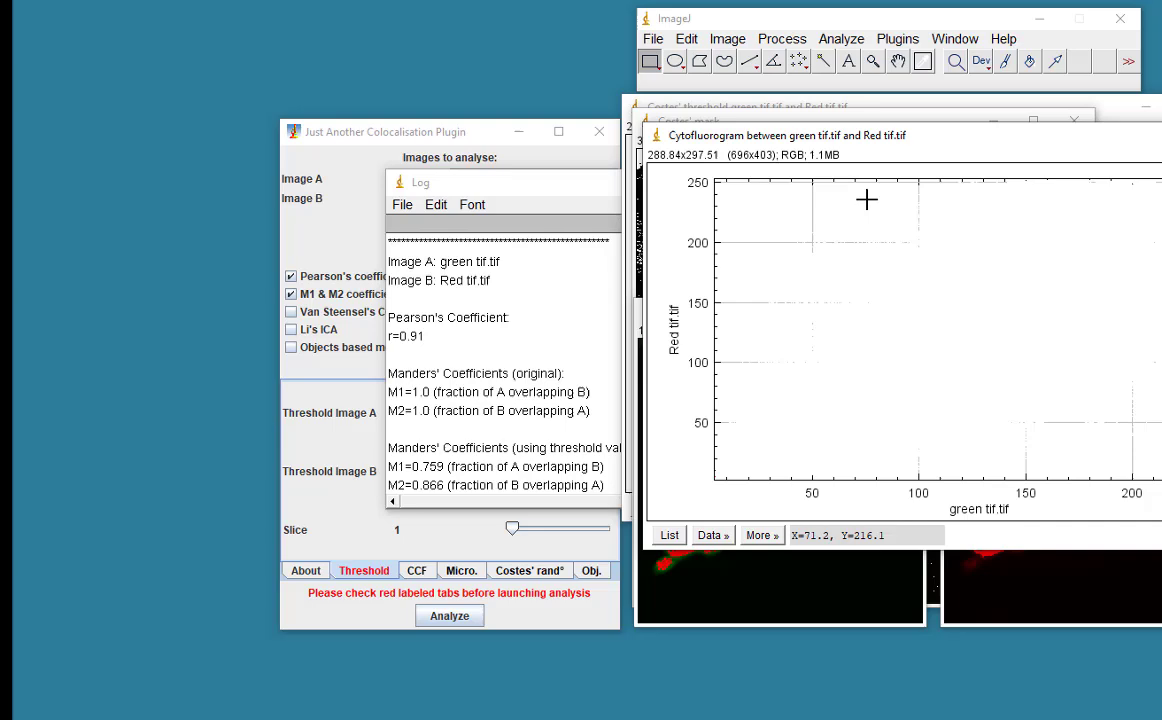
{"action": "left_click_drag", "start_coordinate": [893, 141], "coordinate": [887, 410]}
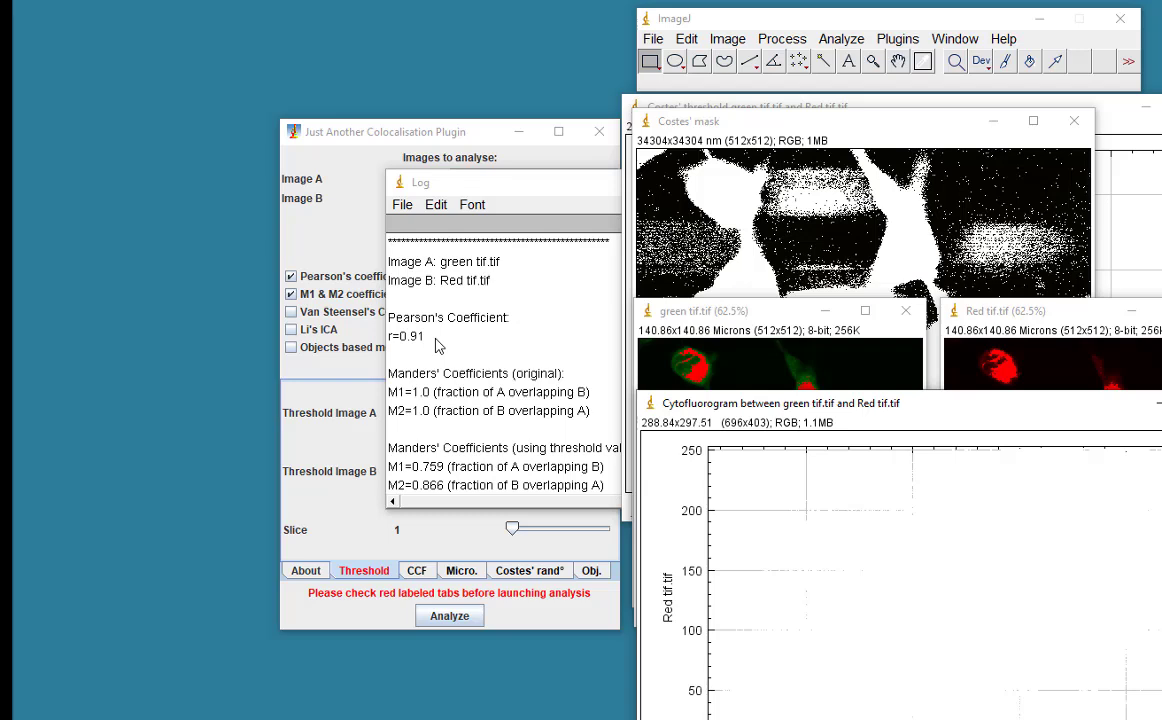
{"action": "double_click", "coordinate": [490, 180]}
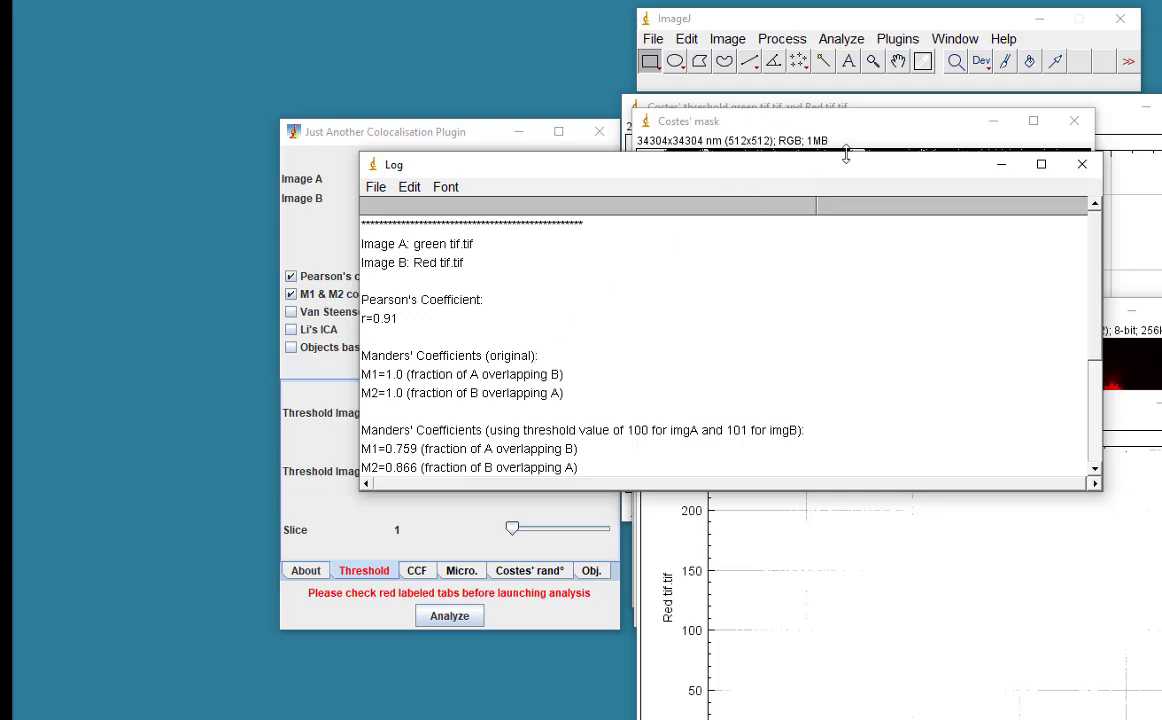
Step: Minimize the Log and close the cytofluorogram, Costes' mask and Costes' threshold plot windows
{"action": "left_click", "coordinate": [1001, 165]}
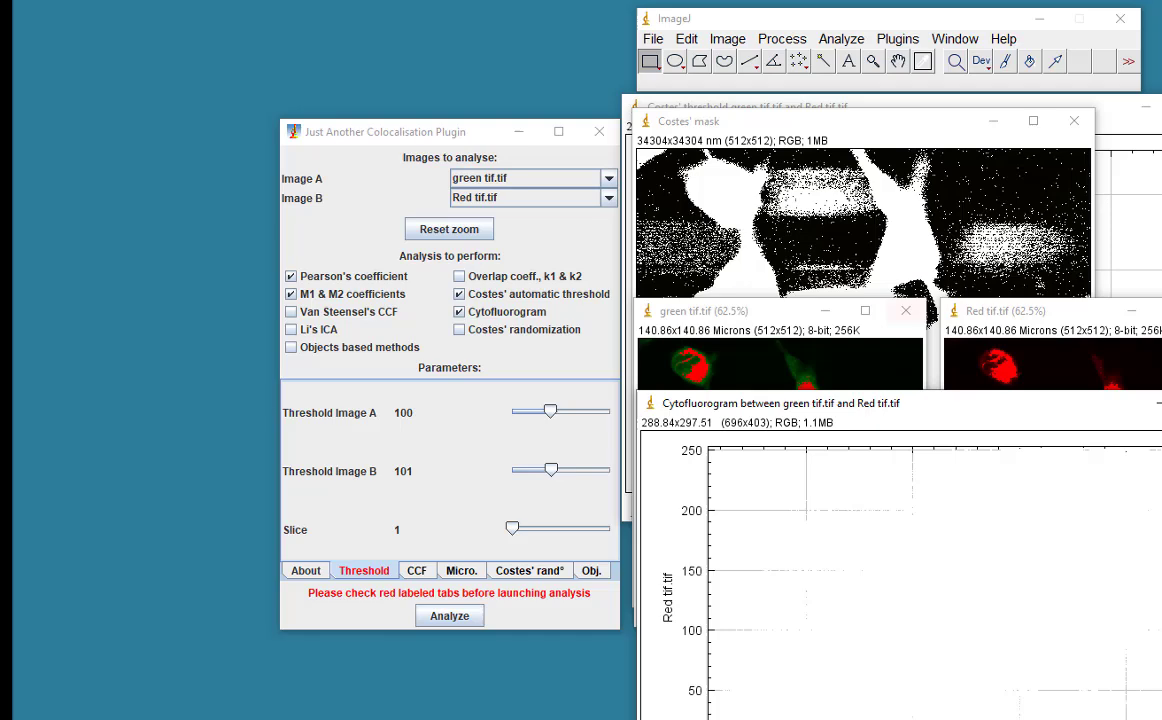
{"action": "left_click_drag", "start_coordinate": [893, 410], "coordinate": [763, 229]}
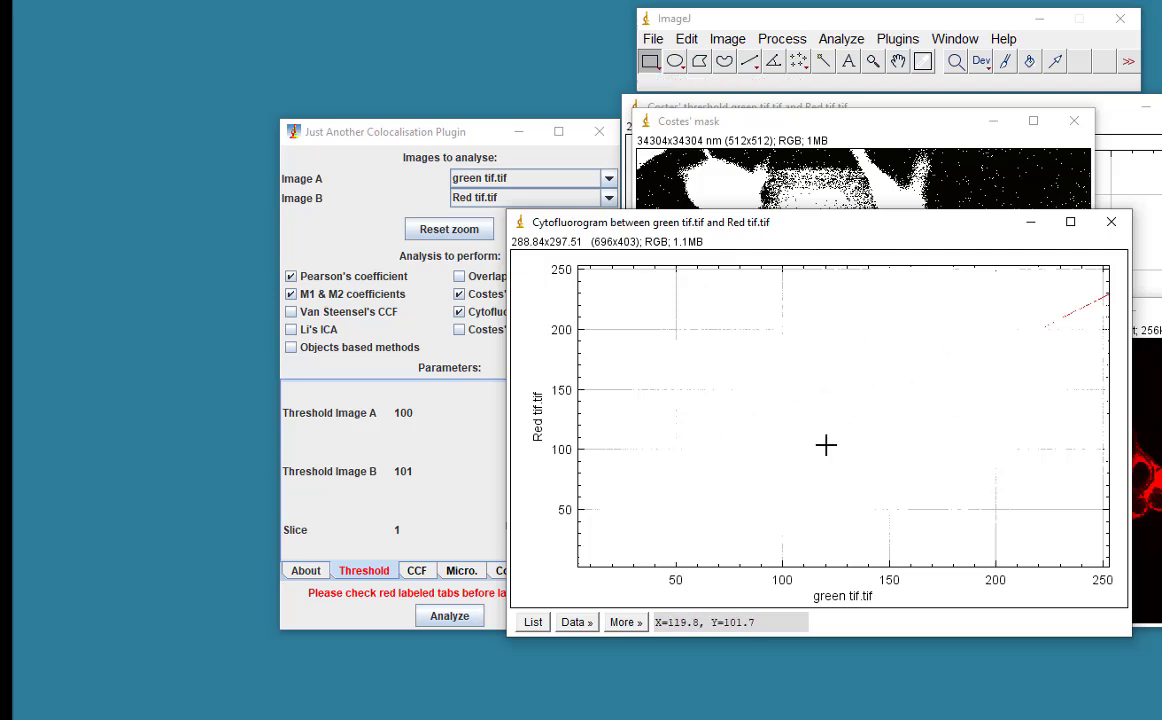
{"action": "left_click", "coordinate": [1110, 224]}
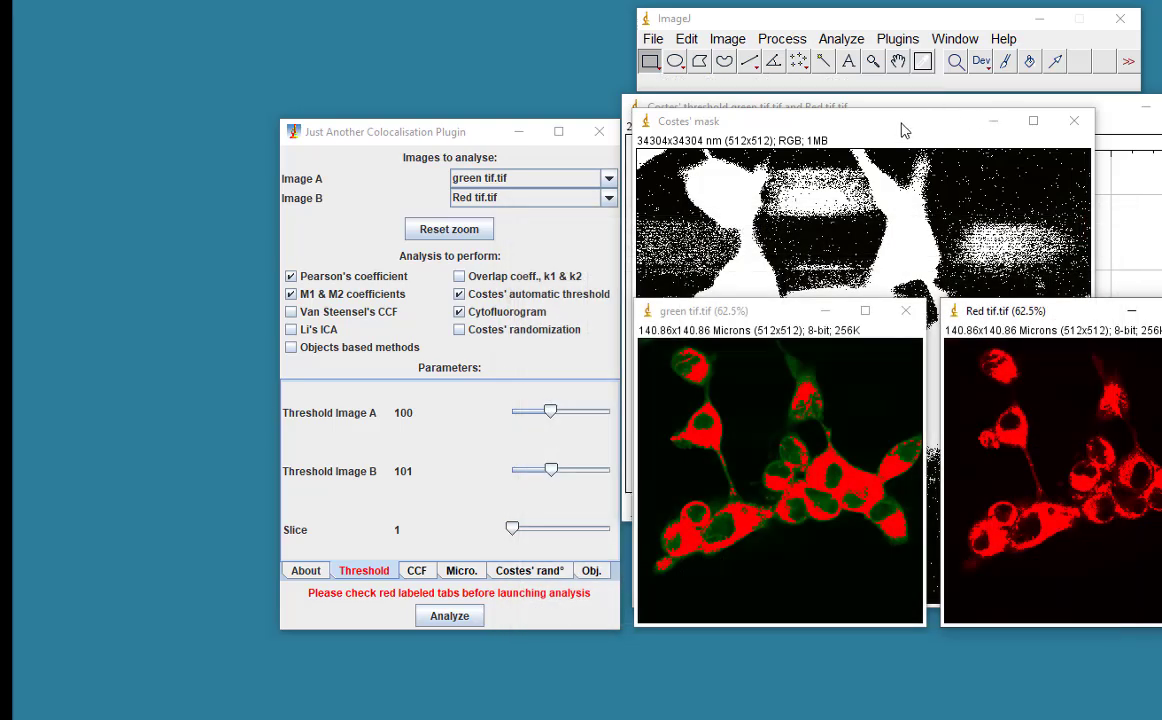
{"action": "left_click", "coordinate": [897, 140]}
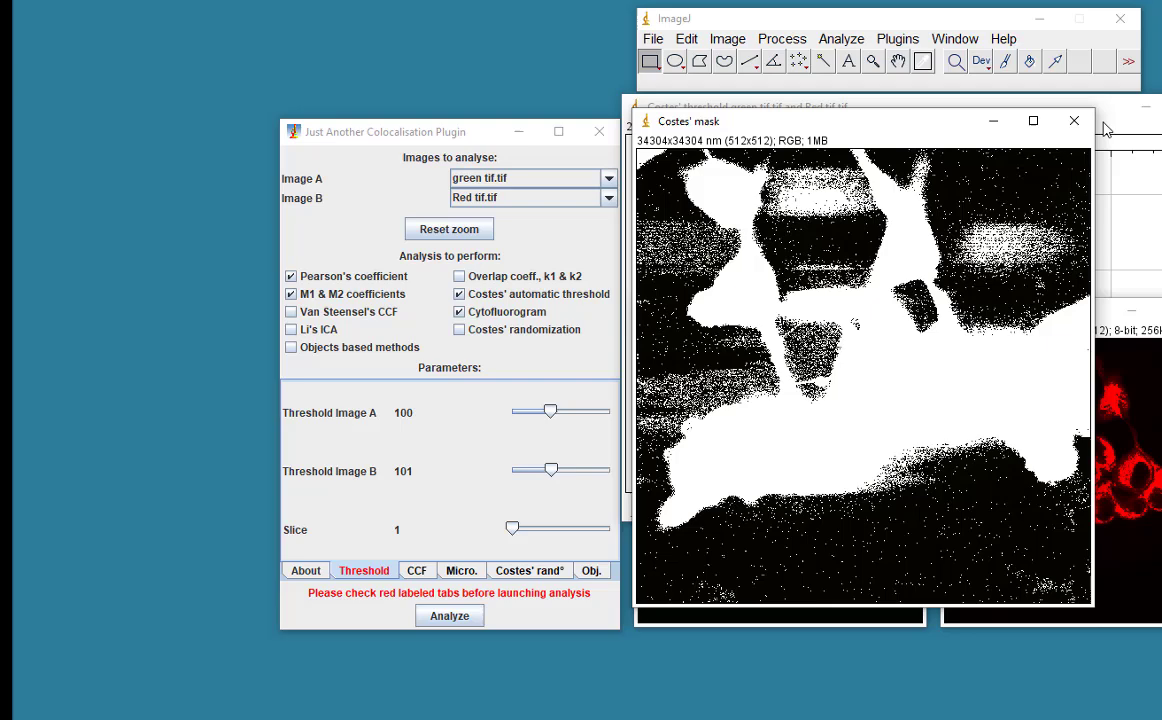
{"action": "left_click", "coordinate": [1074, 120]}
{"action": "left_click", "coordinate": [1065, 117]}
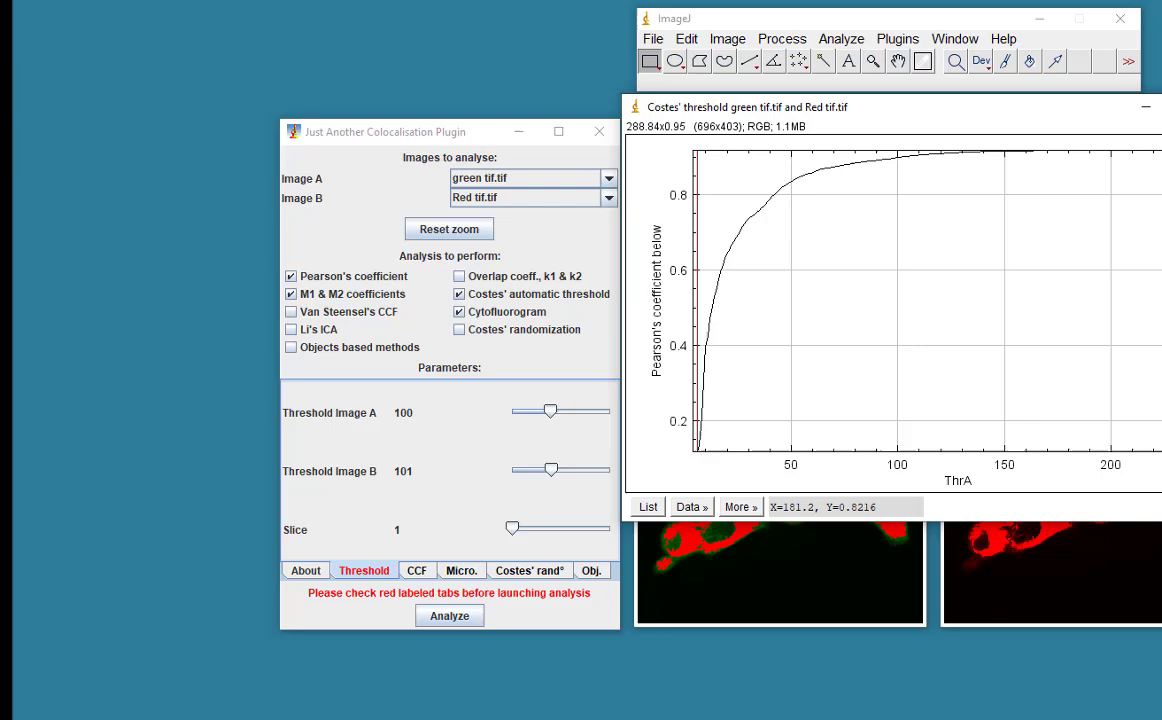
{"action": "key", "text": "ctrl+w"}
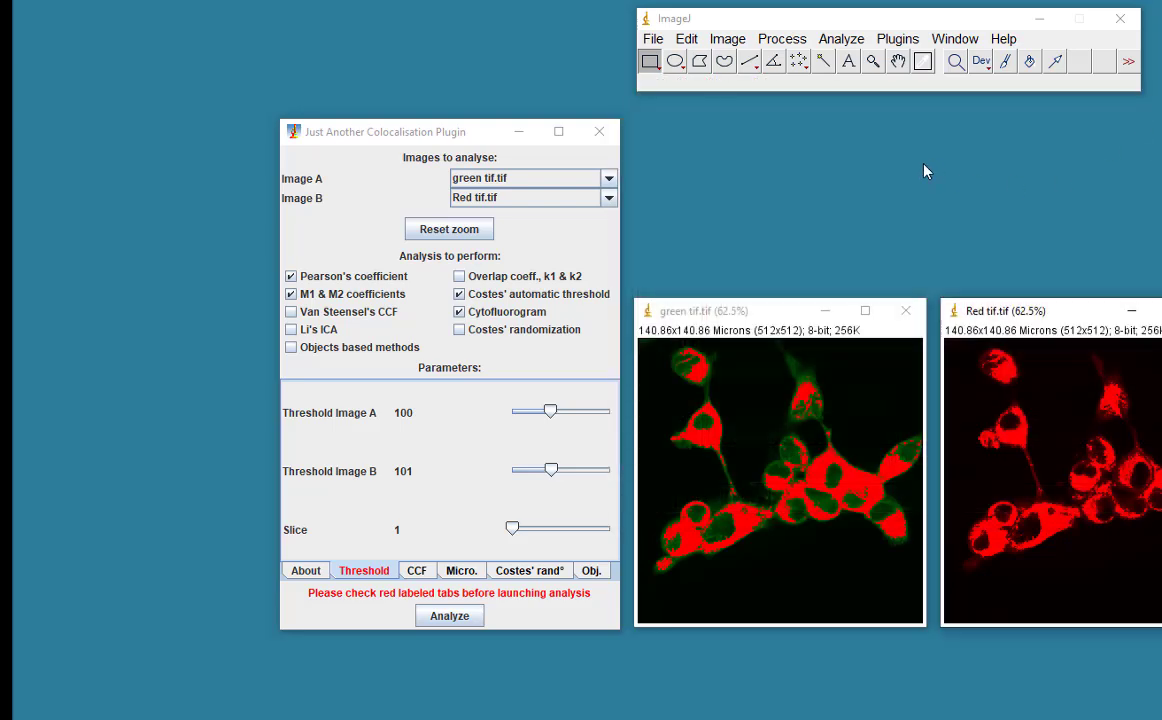
Step: Close JACoP and place the green and red image windows side by side
{"action": "left_click", "coordinate": [599, 131]}
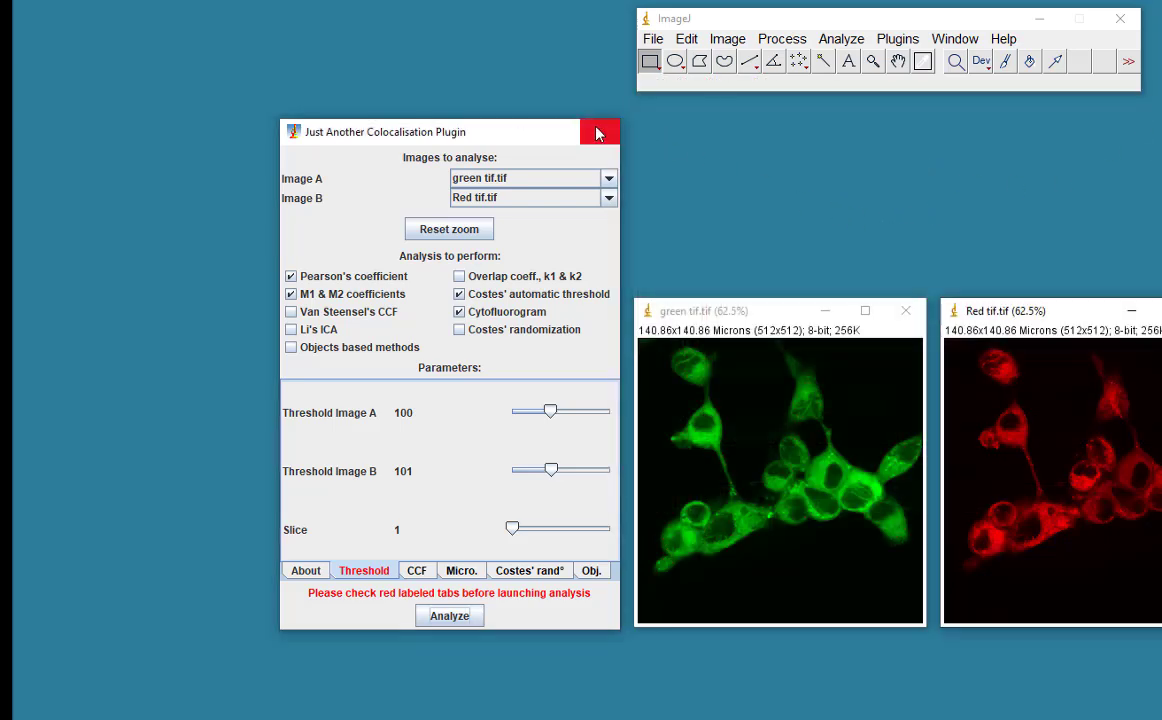
{"action": "left_click_drag", "start_coordinate": [800, 315], "coordinate": [696, 131]}
{"action": "left_click_drag", "start_coordinate": [1046, 316], "coordinate": [931, 131]}
Step: Run Colocalization Finder on green tif.tif against itself, then close its ScatterPlot and Composite windows
{"action": "left_click", "coordinate": [897, 39]}
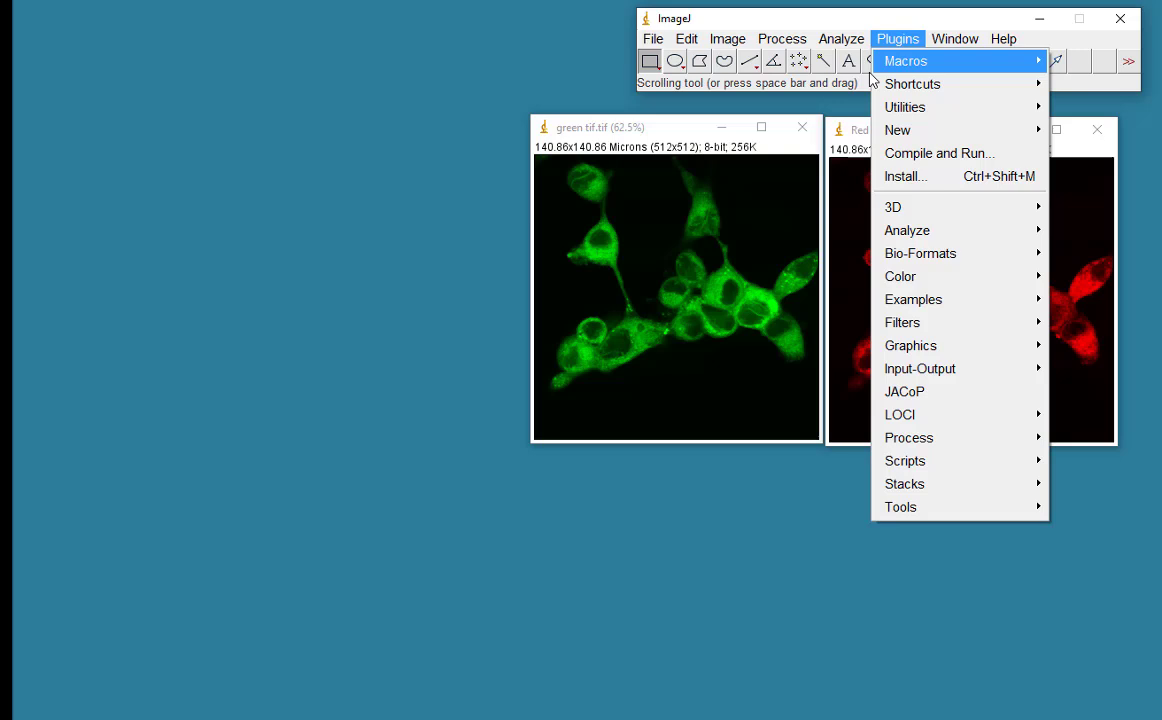
{"action": "mouse_move", "coordinate": [1010, 282]}
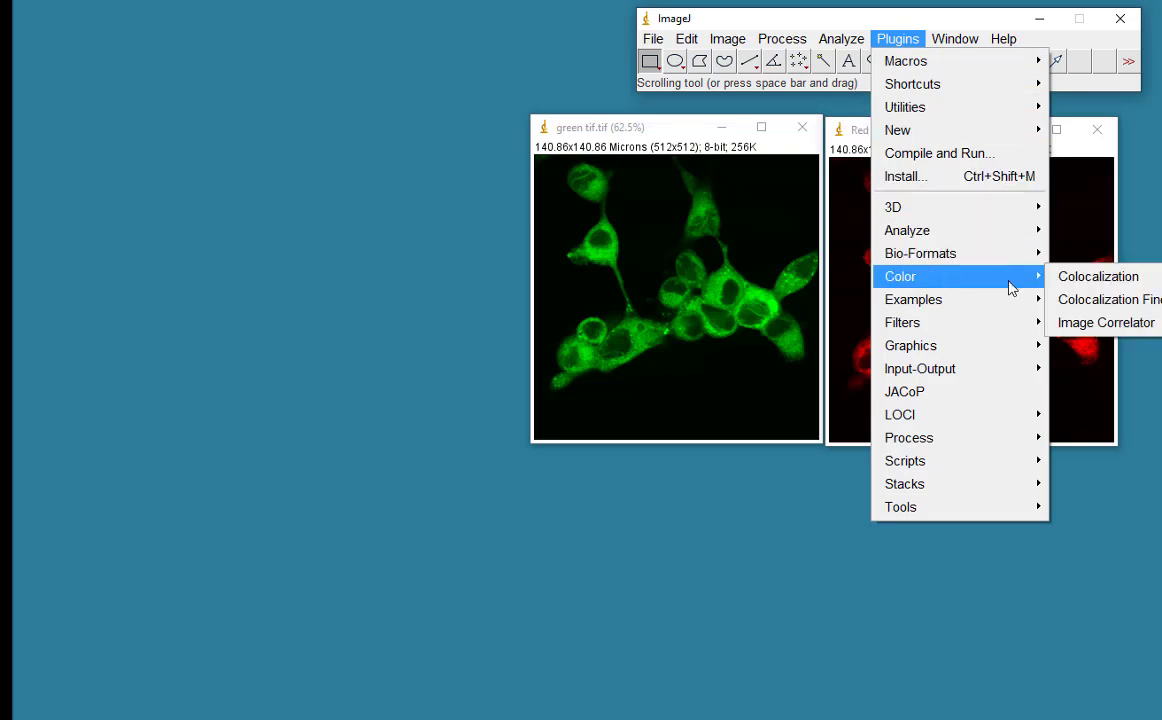
{"action": "left_click", "coordinate": [1110, 305]}
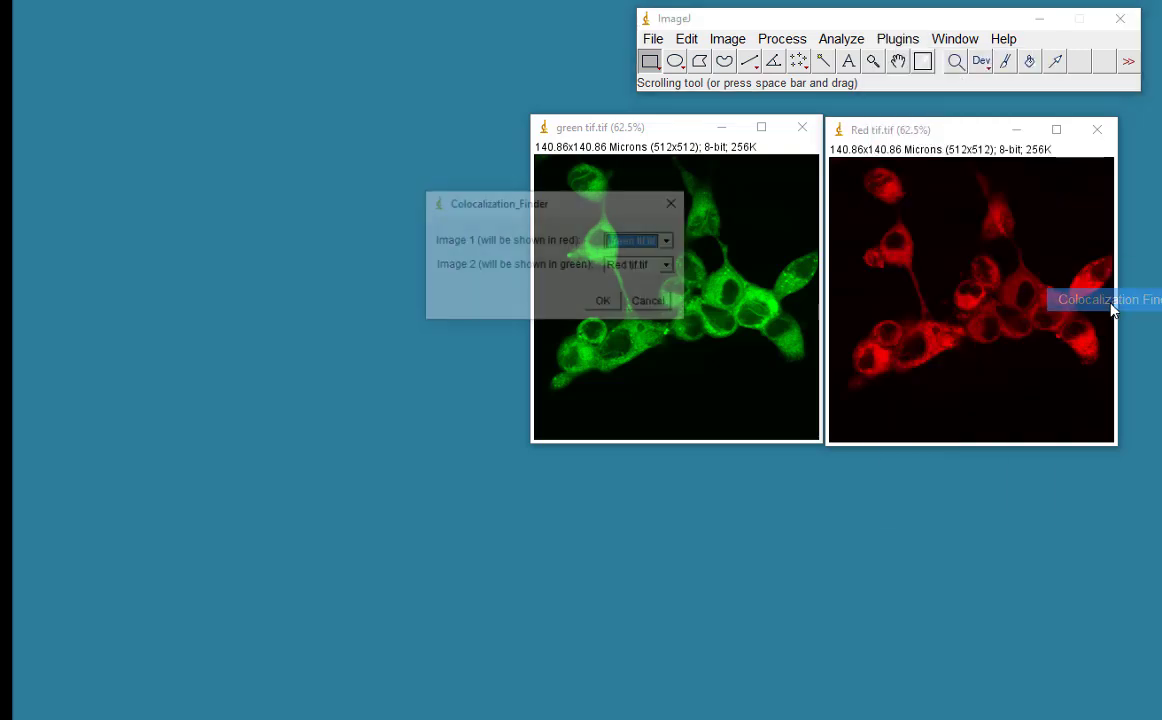
{"action": "left_click", "coordinate": [670, 265]}
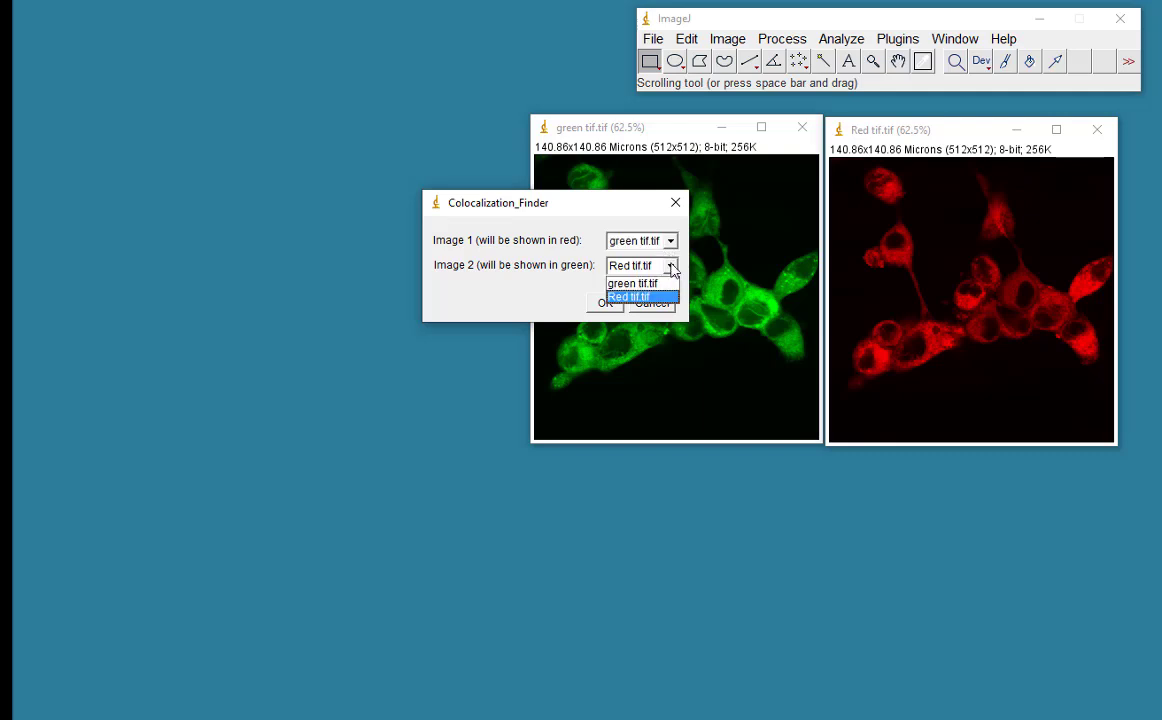
{"action": "left_click", "coordinate": [612, 282]}
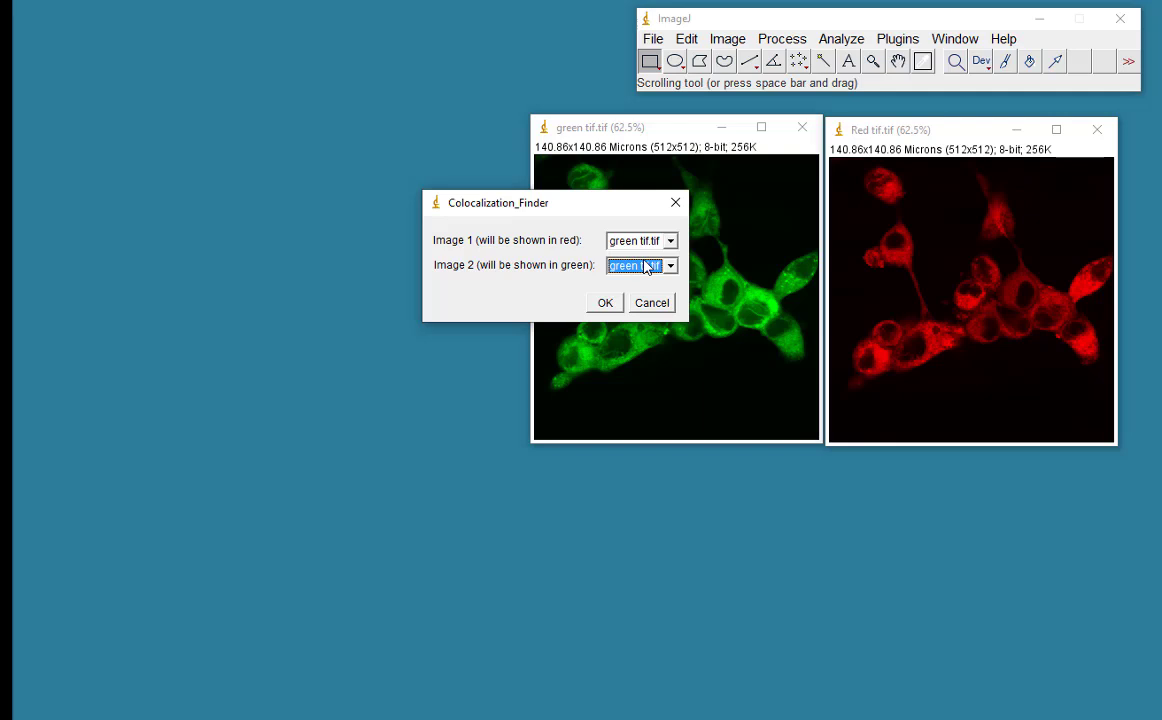
{"action": "left_click", "coordinate": [604, 302]}
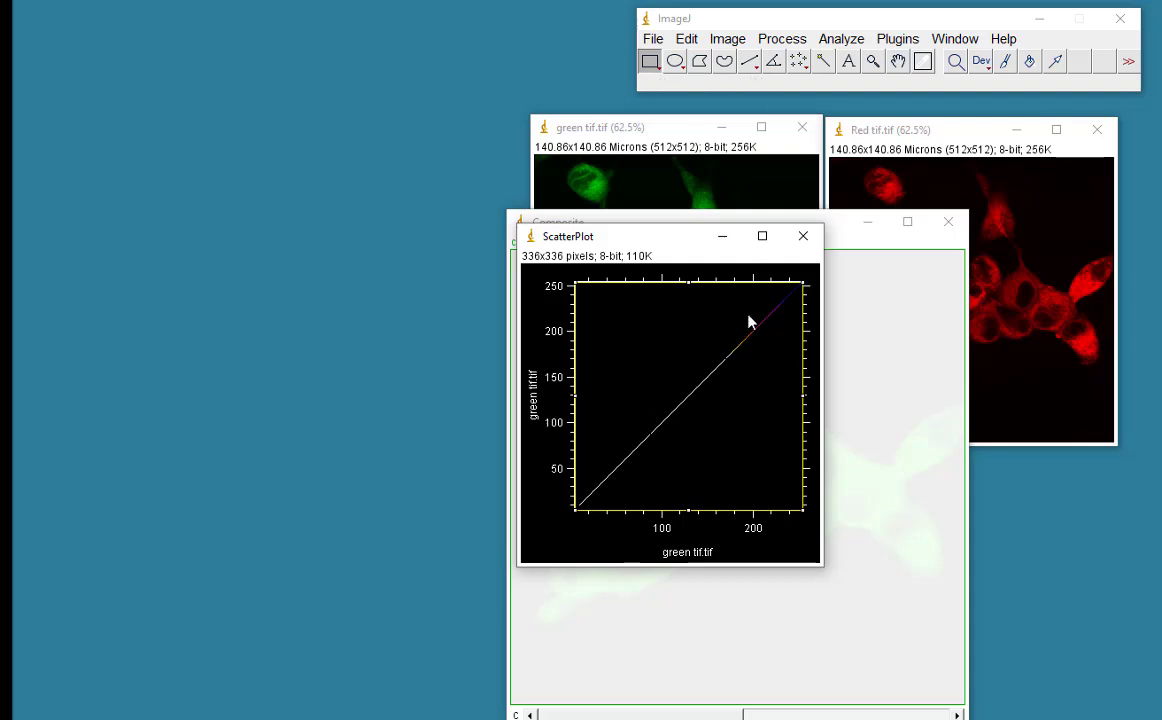
{"action": "left_click", "coordinate": [803, 236]}
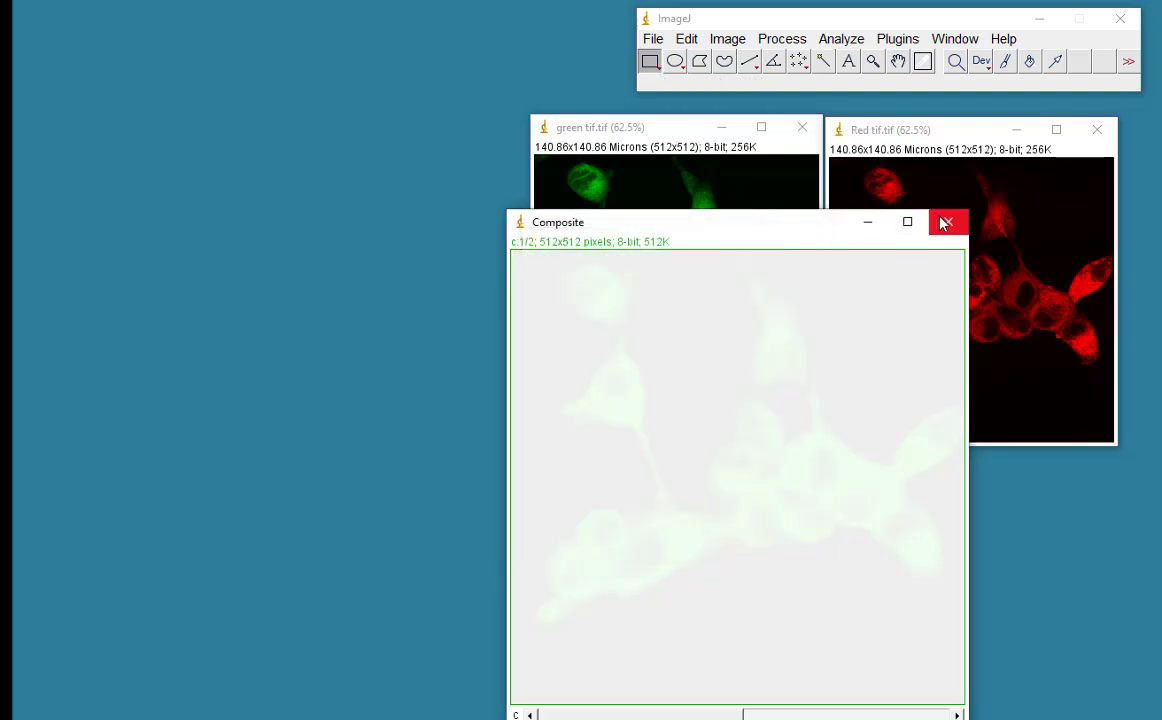
{"action": "left_click", "coordinate": [944, 222]}
Step: Rerun Colocalization Finder with Red tif.tif as Image 1 and green tif.tif as Image 2, closing the Composite
{"action": "left_click", "coordinate": [897, 39]}
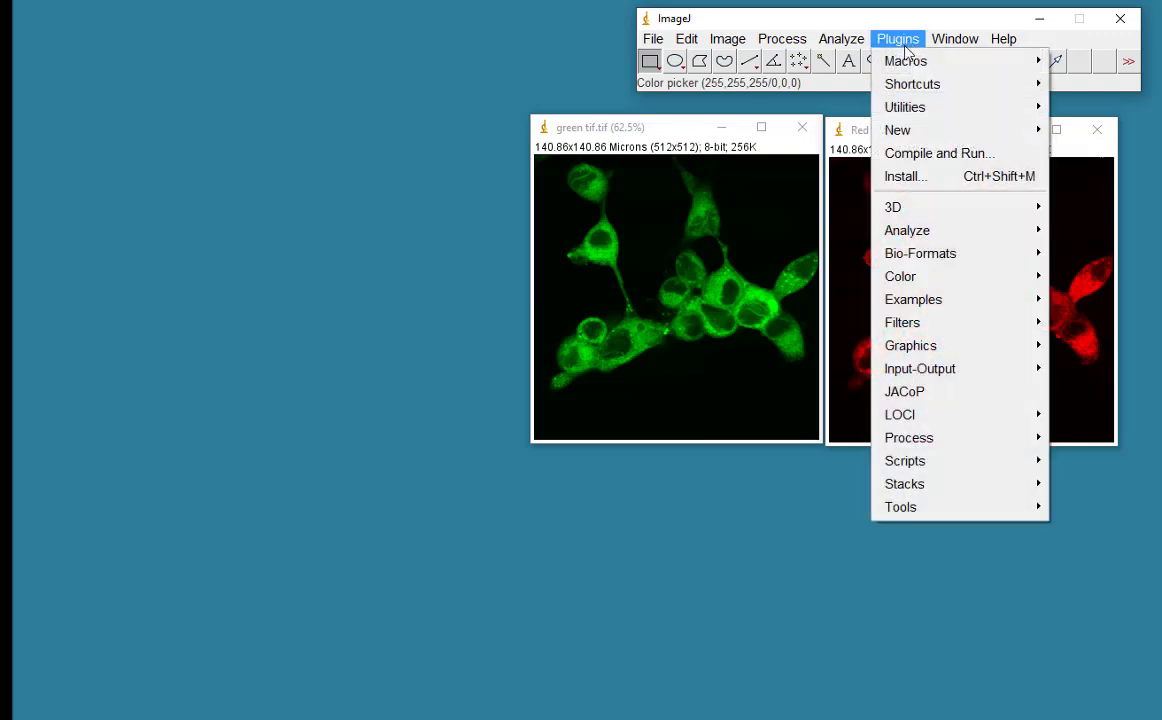
{"action": "mouse_move", "coordinate": [940, 277]}
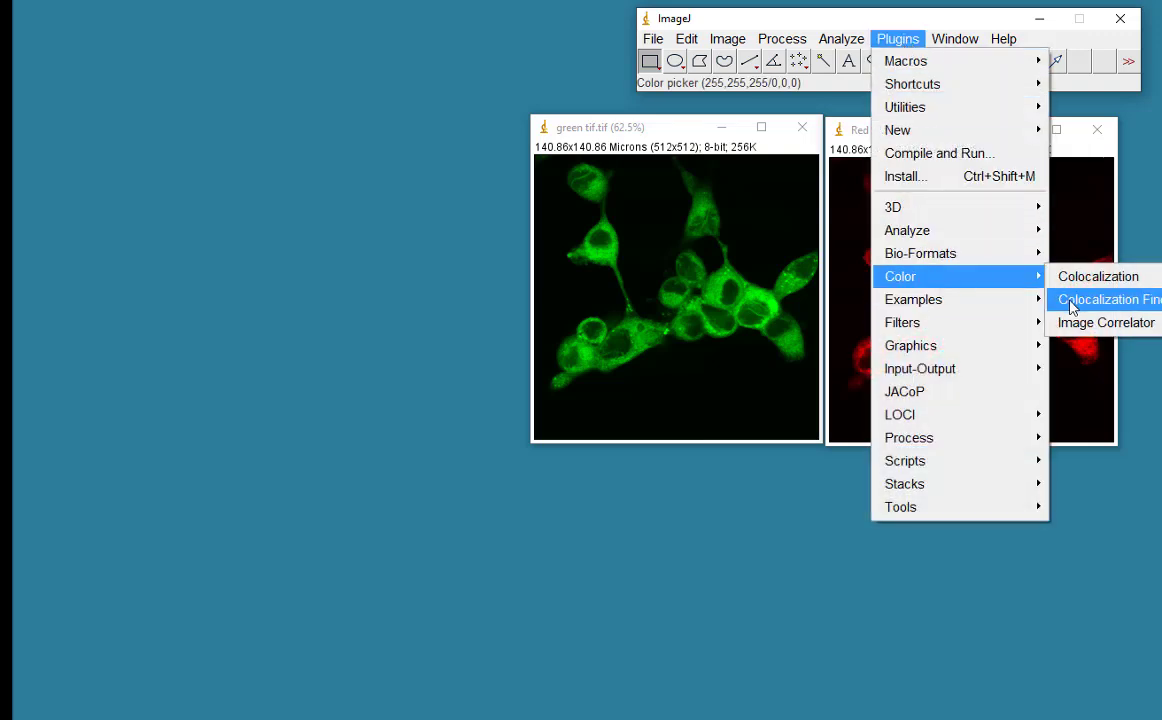
{"action": "left_click", "coordinate": [1071, 306]}
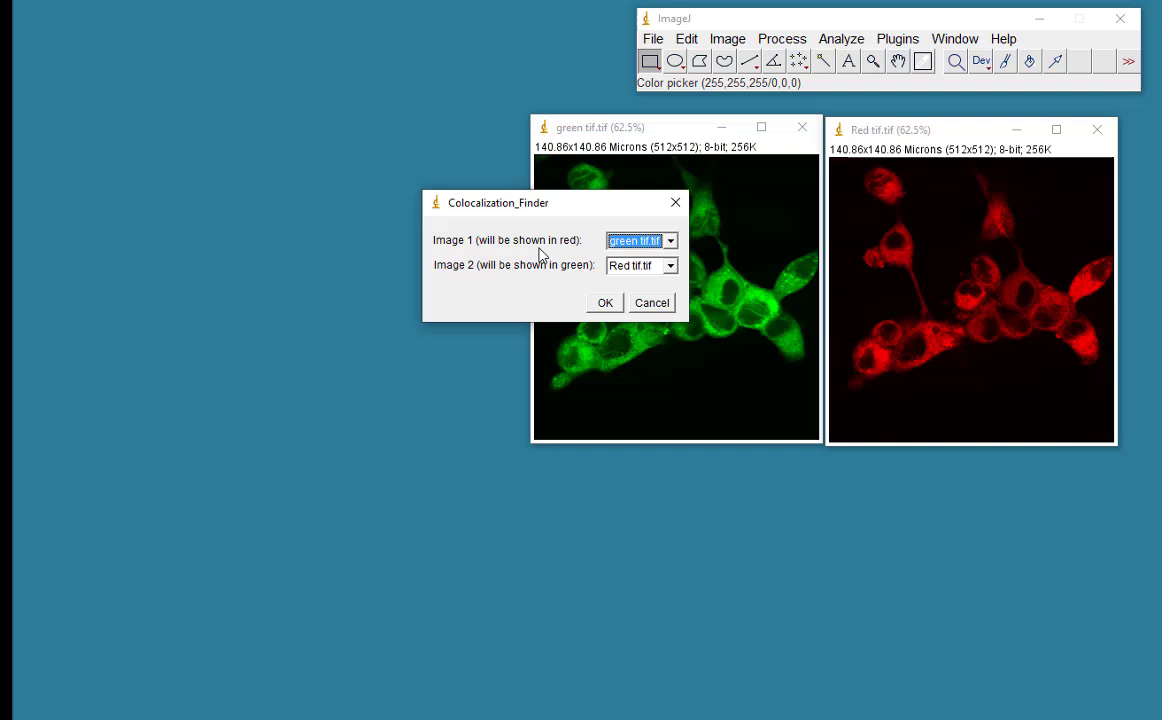
{"action": "left_click", "coordinate": [640, 241]}
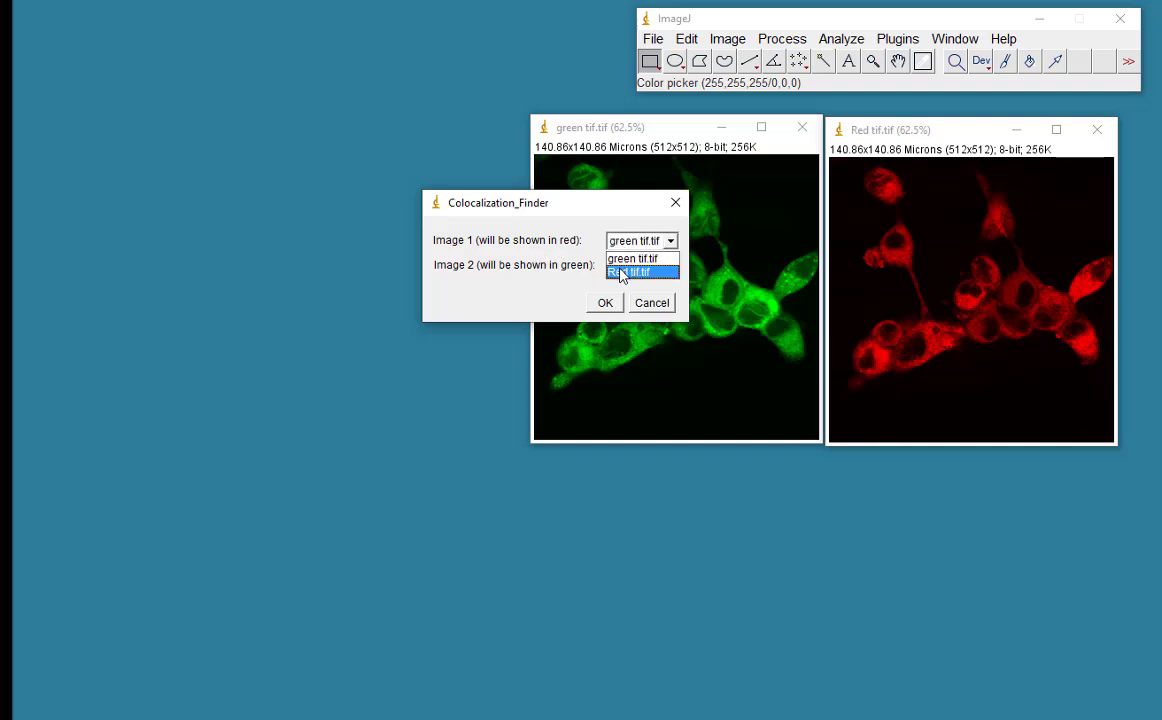
{"action": "left_click", "coordinate": [620, 272]}
{"action": "left_click", "coordinate": [646, 266]}
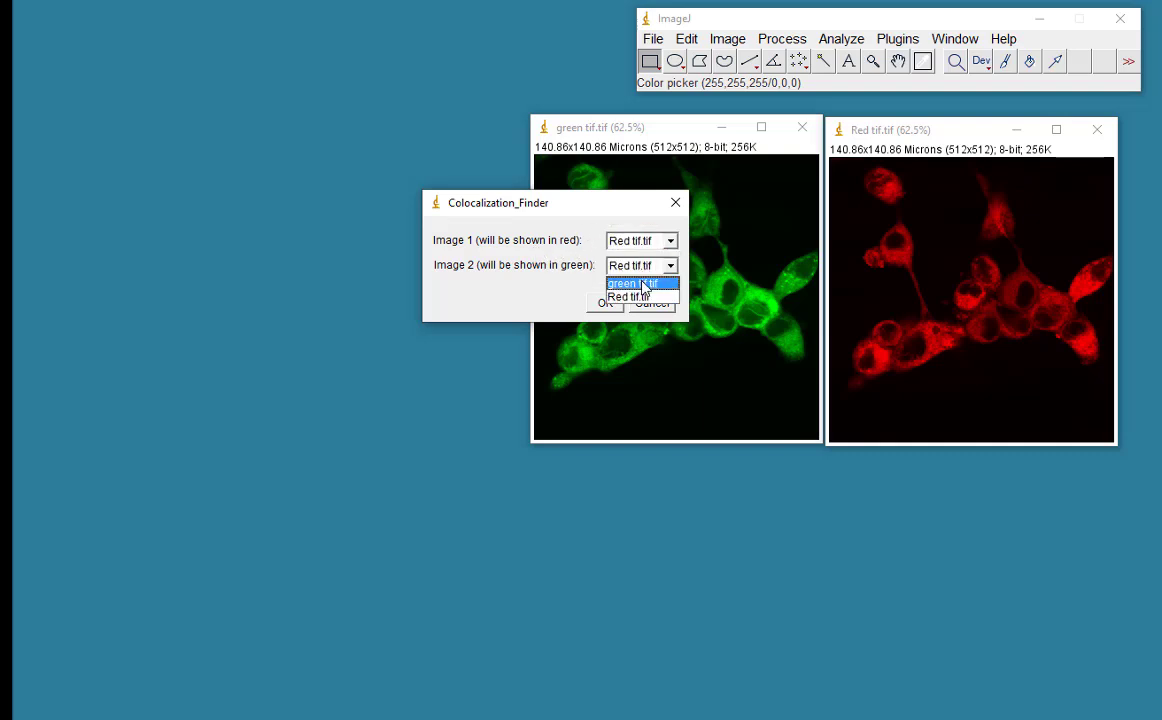
{"action": "left_click", "coordinate": [643, 284]}
{"action": "left_click", "coordinate": [603, 304]}
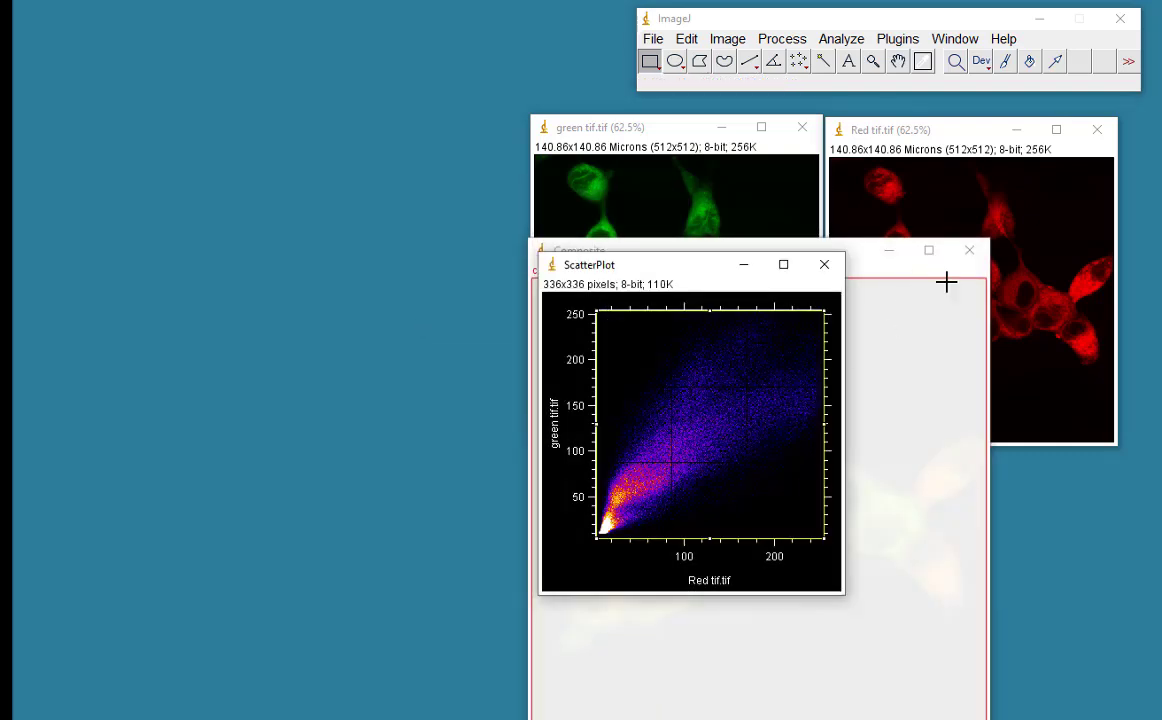
{"action": "left_click", "coordinate": [900, 272]}
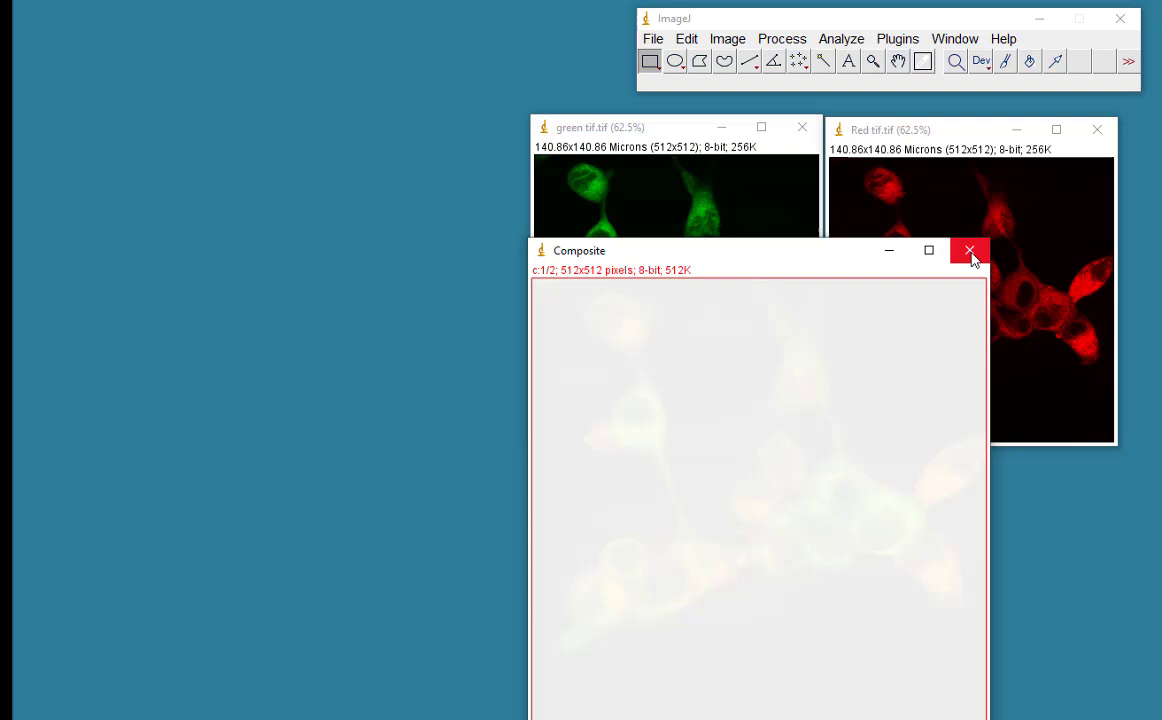
{"action": "left_click", "coordinate": [970, 252]}
{"action": "left_click_drag", "start_coordinate": [721, 280], "coordinate": [804, 200]}
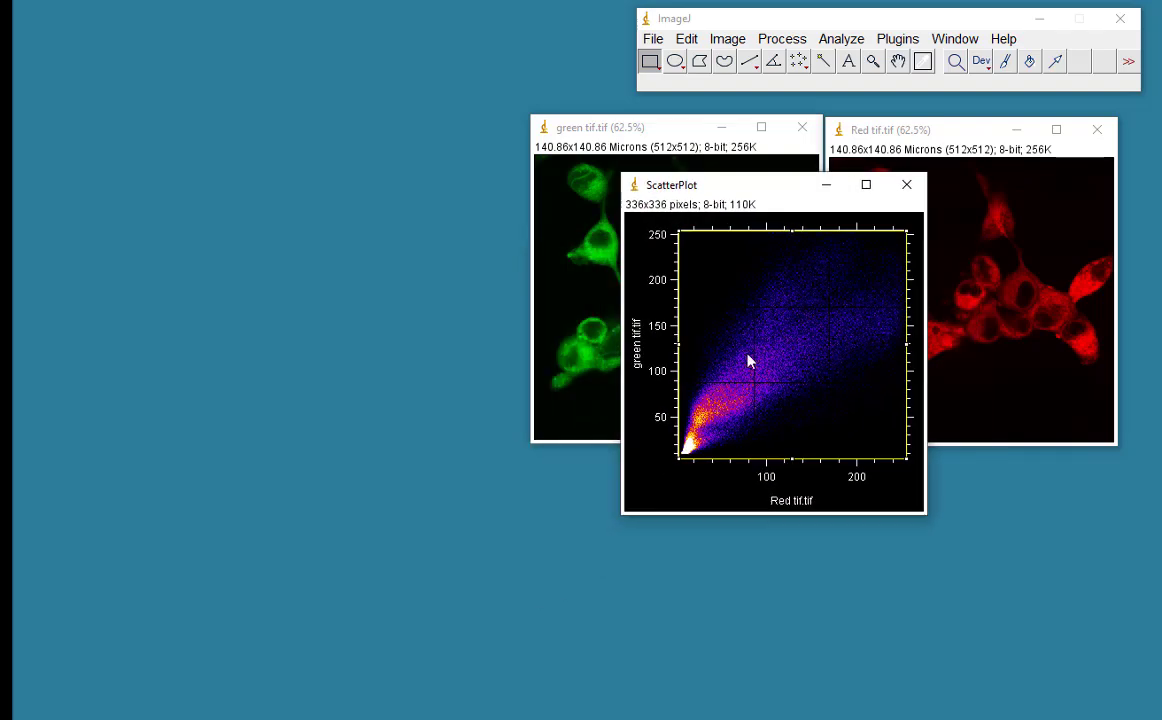